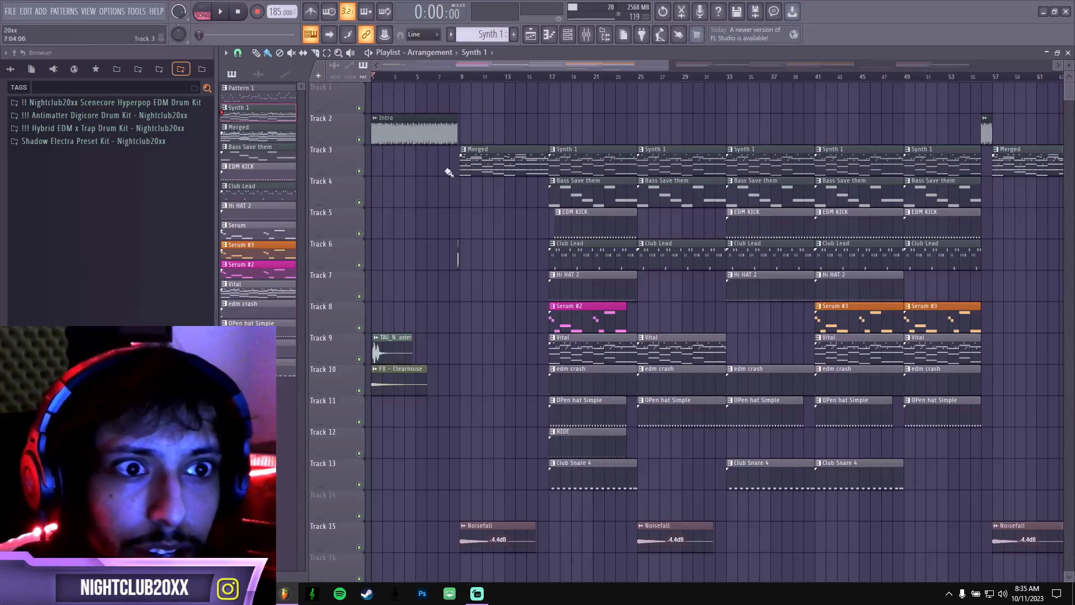
Play the full arrangement from the beginning, stopping playback after listening through the intro and drop.
key(space)
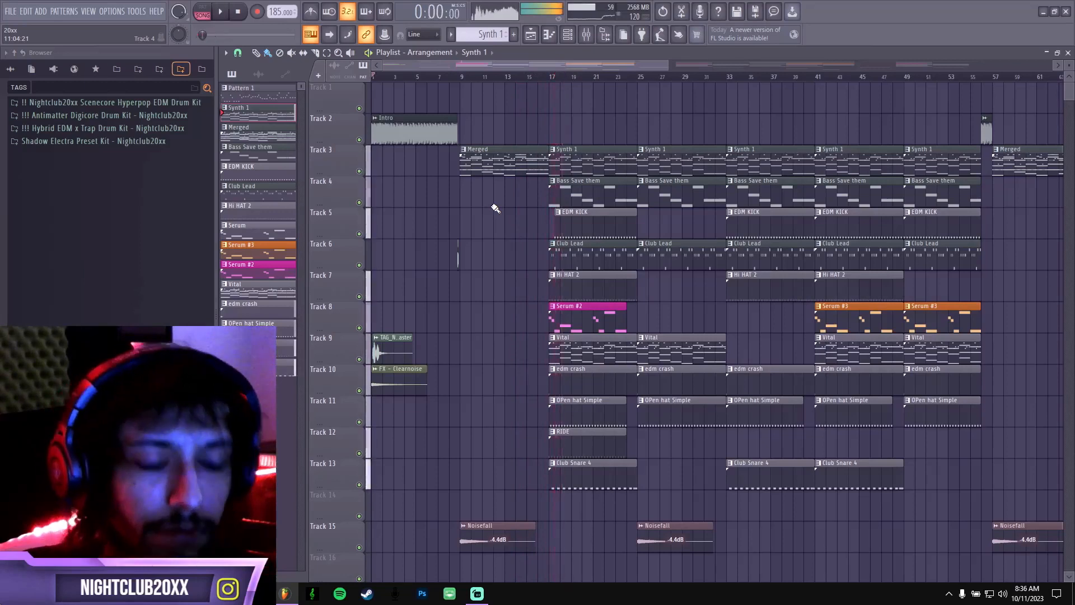
key(space)
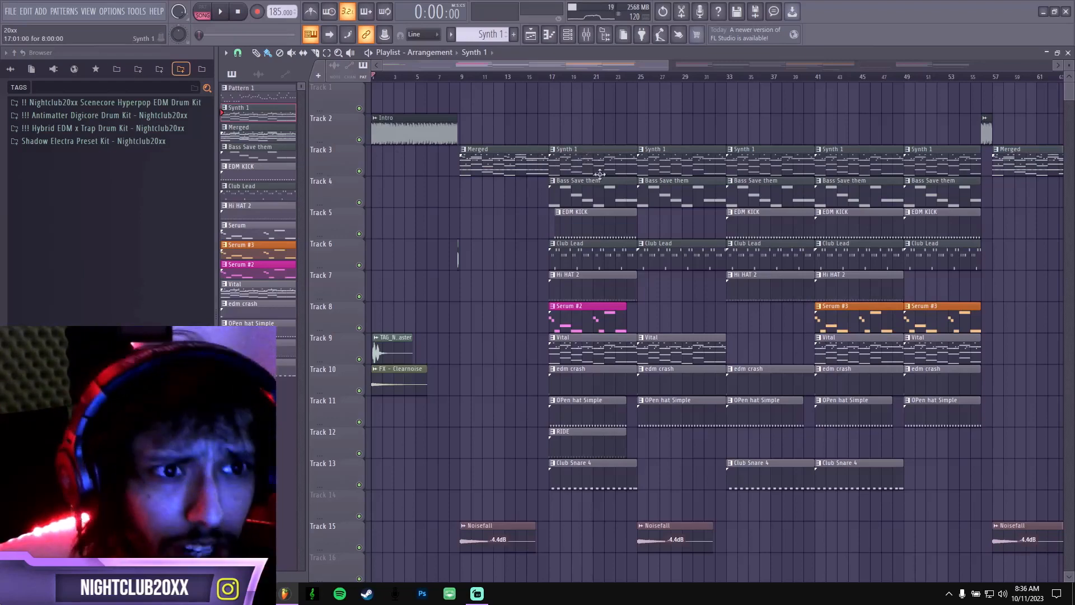
Solo Track 3 and examine the Pluck channel's ky.020 synth preset, closing the synth and channel rack when done.
right_click(359, 170)
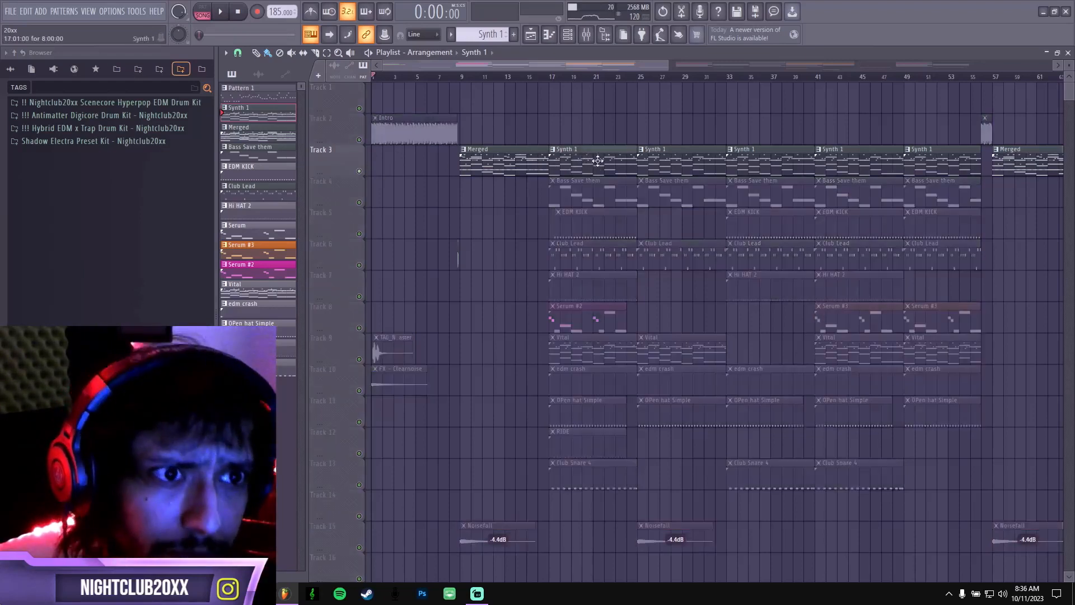
click(576, 37)
click(493, 188)
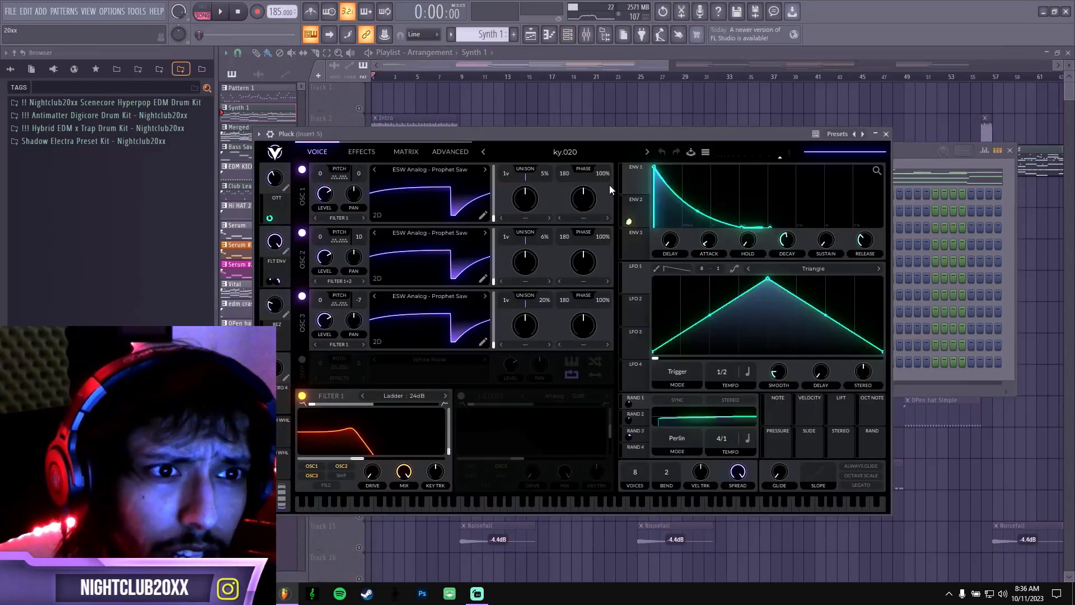
drag(557, 136, 590, 159)
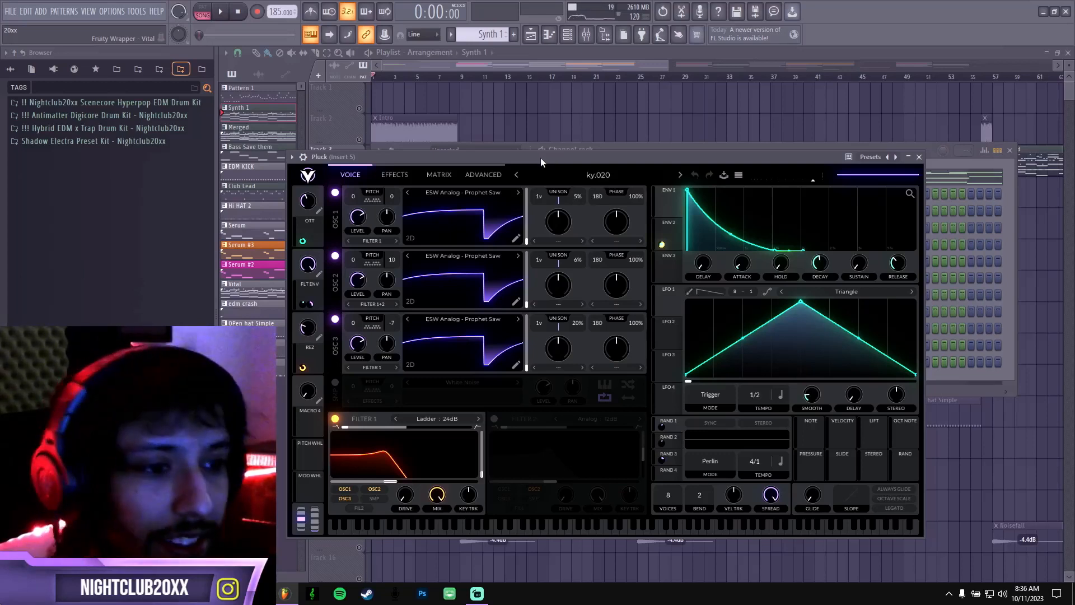
click(919, 158)
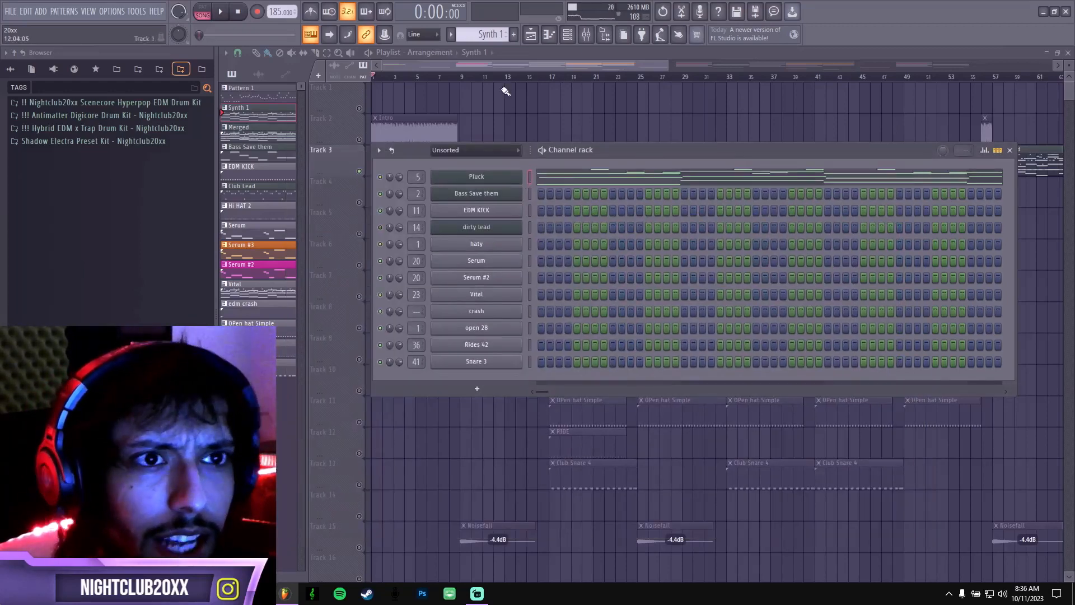
click(512, 65)
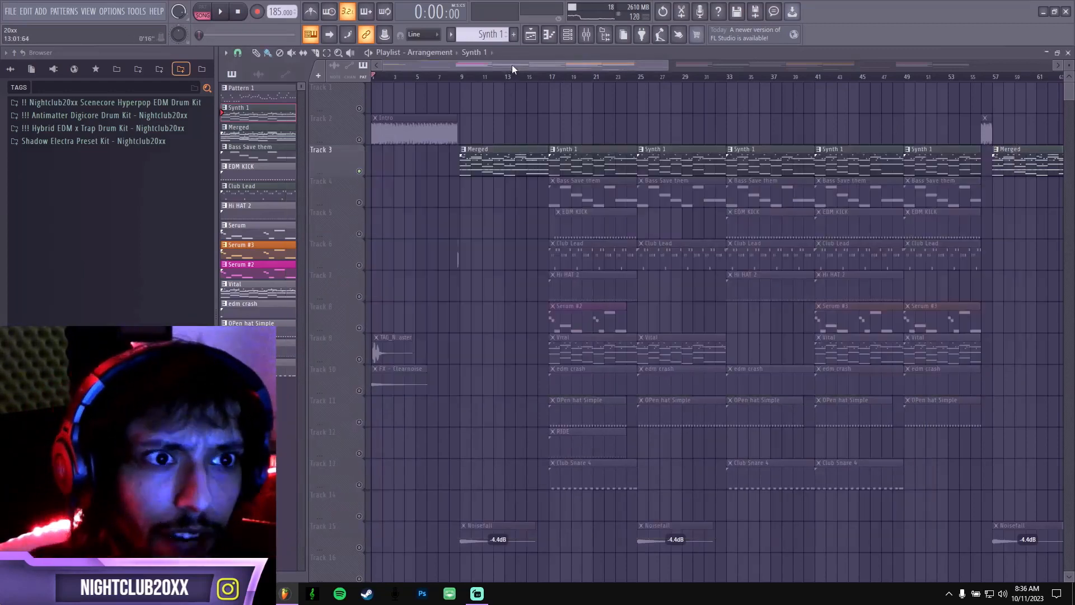
Open the first Synth 1 clip's notes in the piano roll and cut the upper melody notes from C6 up, leaving the chords.
double_click(592, 157)
drag(569, 101, 813, 105)
scroll(785, 248, down, 3)
drag(894, 229, 384, 121)
key(Delete)
scroll(695, 250, down, 2)
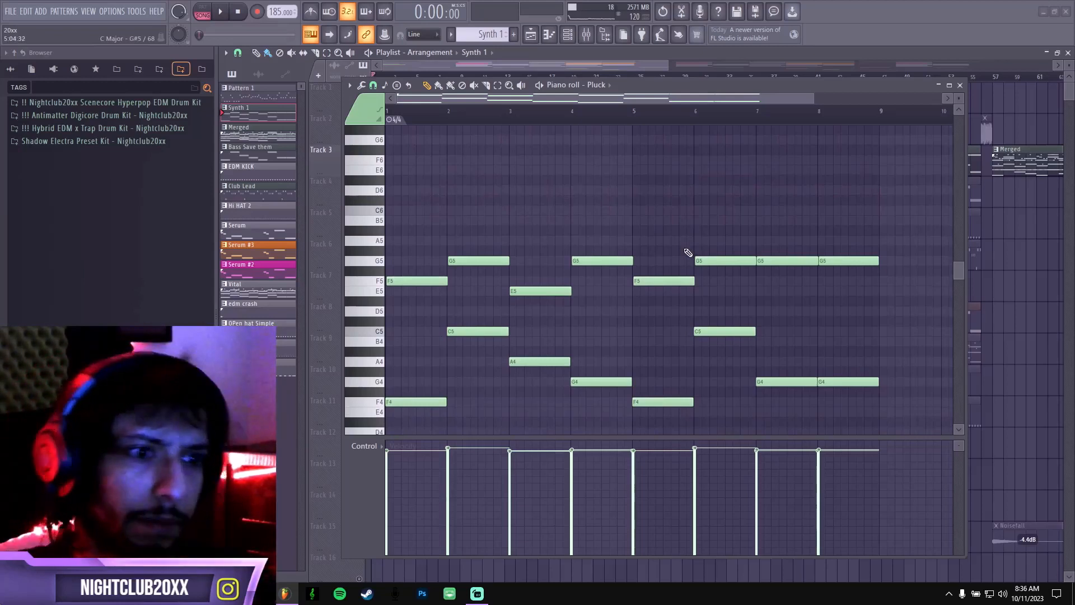
scroll(420, 269, down, 2)
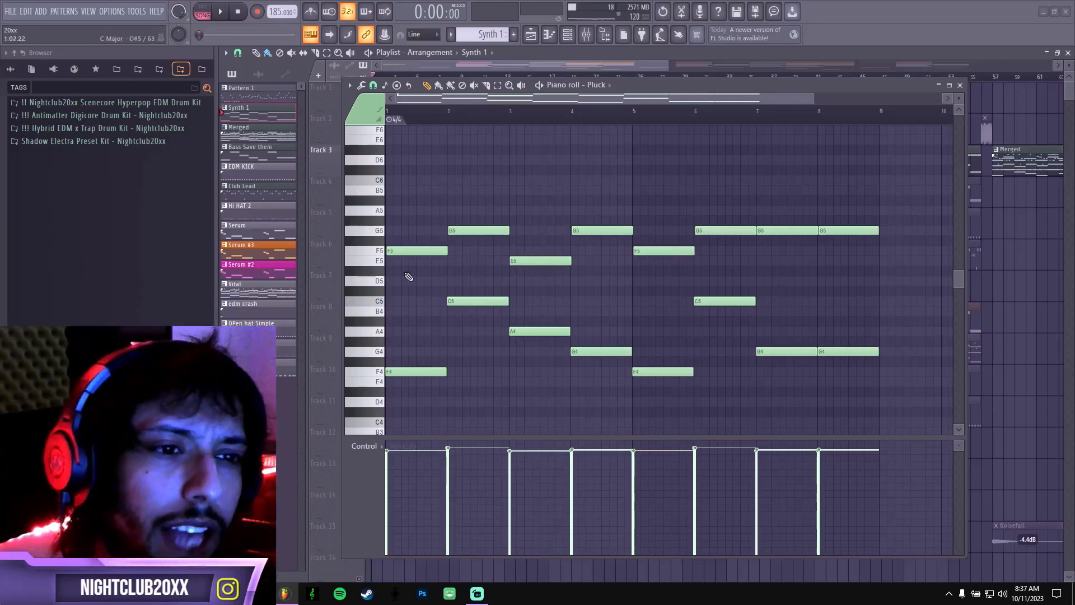
Undo the cut of the upper Pluck melody notes and clear the note selection.
key(ctrl+v)
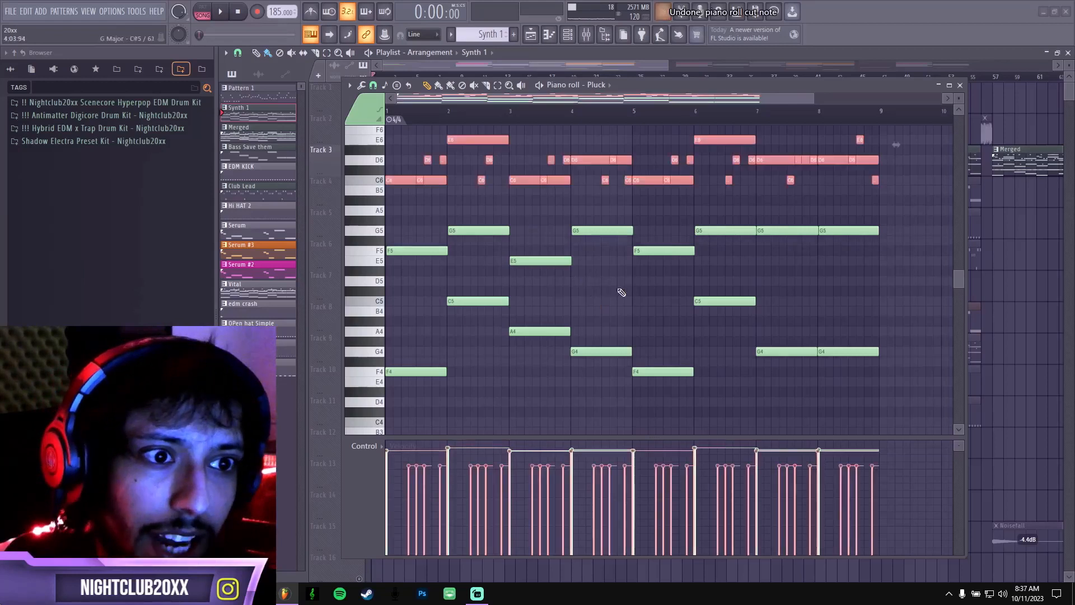
scroll(616, 302, up, 3)
scroll(601, 297, down, 1)
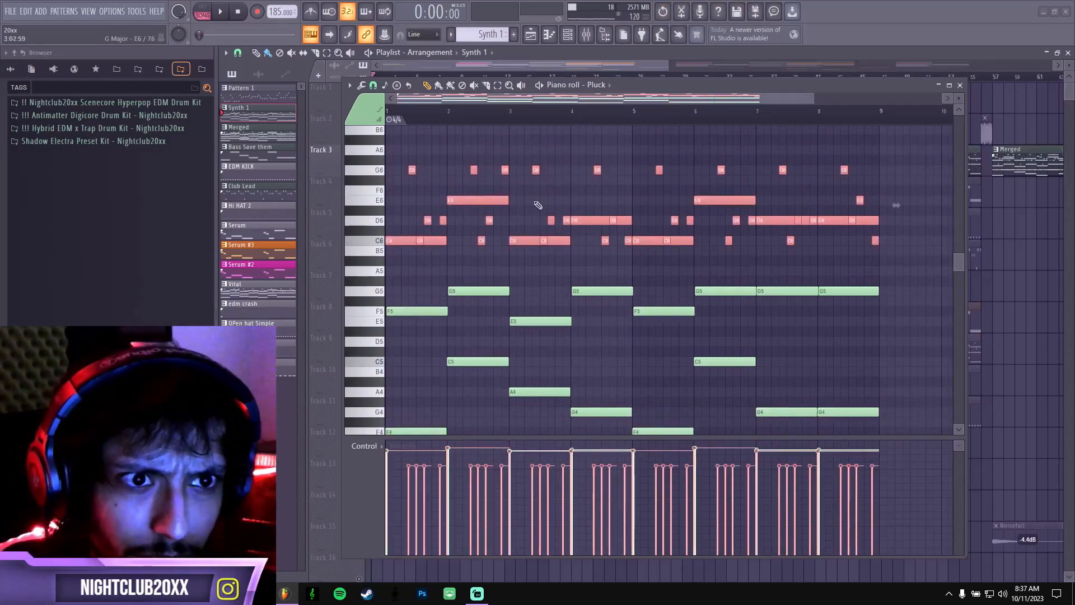
drag(913, 255, 392, 159)
scroll(470, 206, up, 1)
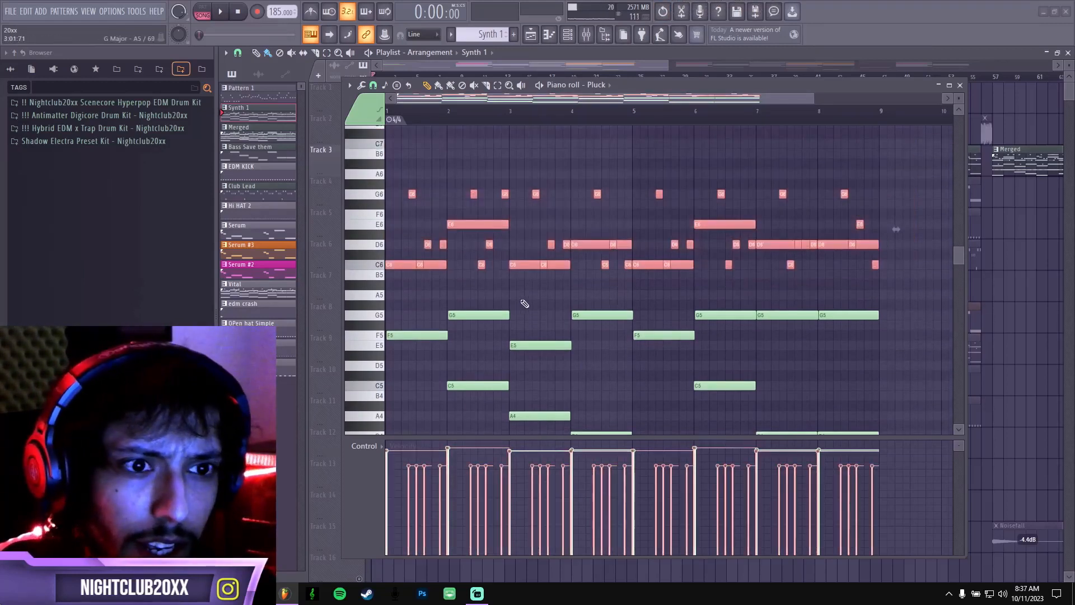
key(ctrl+d)
Lower the piano roll window to uncover the timeline, and play the soloed Synth 1 pattern from bar 17.
drag(731, 84, 655, 171)
click(549, 78)
key(space)
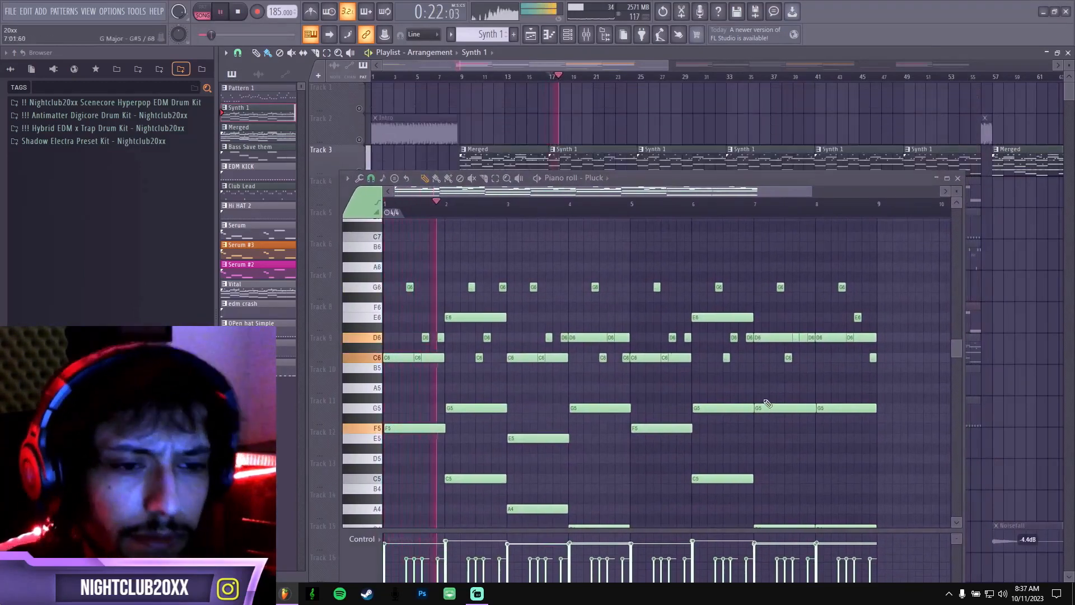
scroll(749, 374, down, 3)
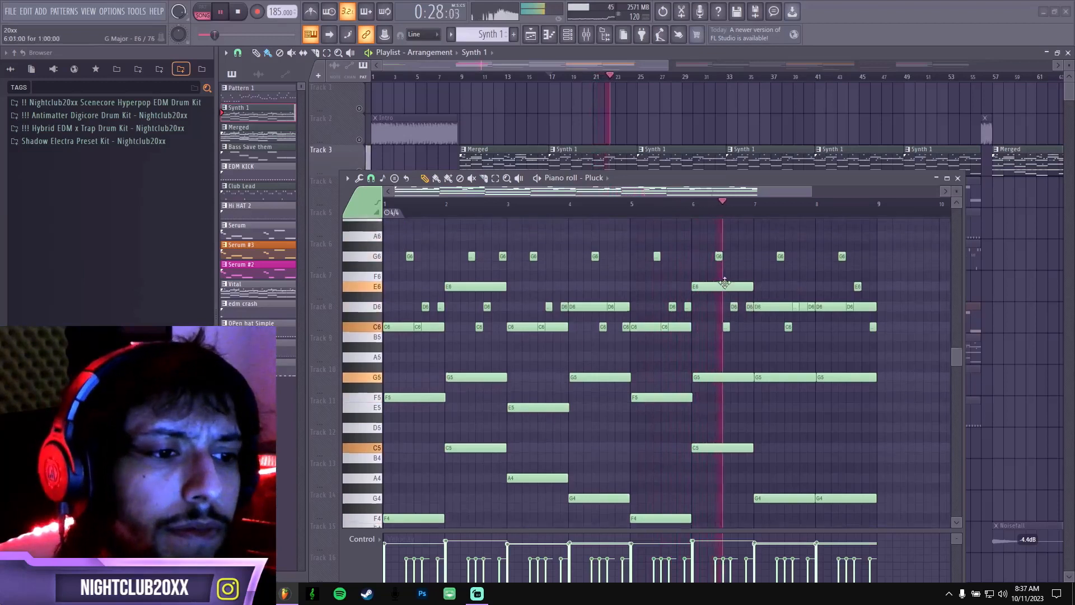
scroll(760, 275, up, 2)
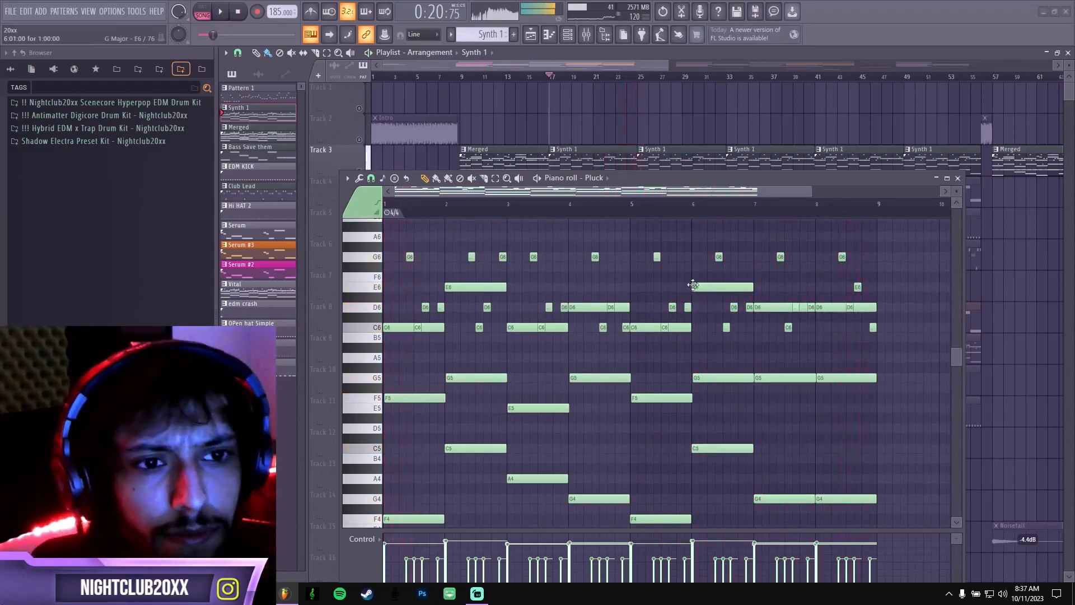
key(space)
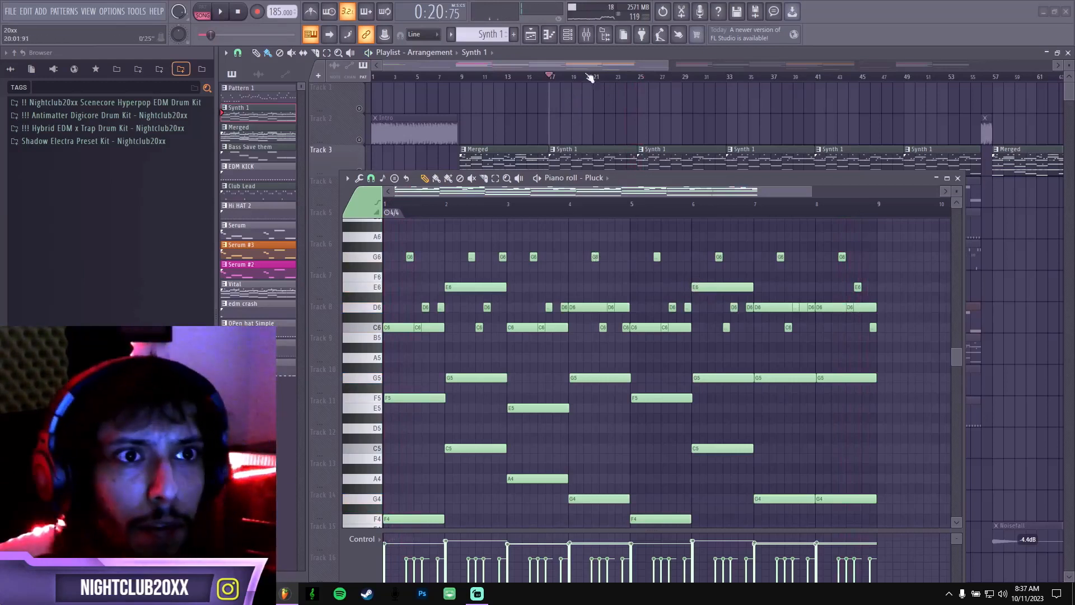
Examine the Duck effect's volume curve on mixer Insert 5, closing the piano roll first and the effect when done.
click(587, 35)
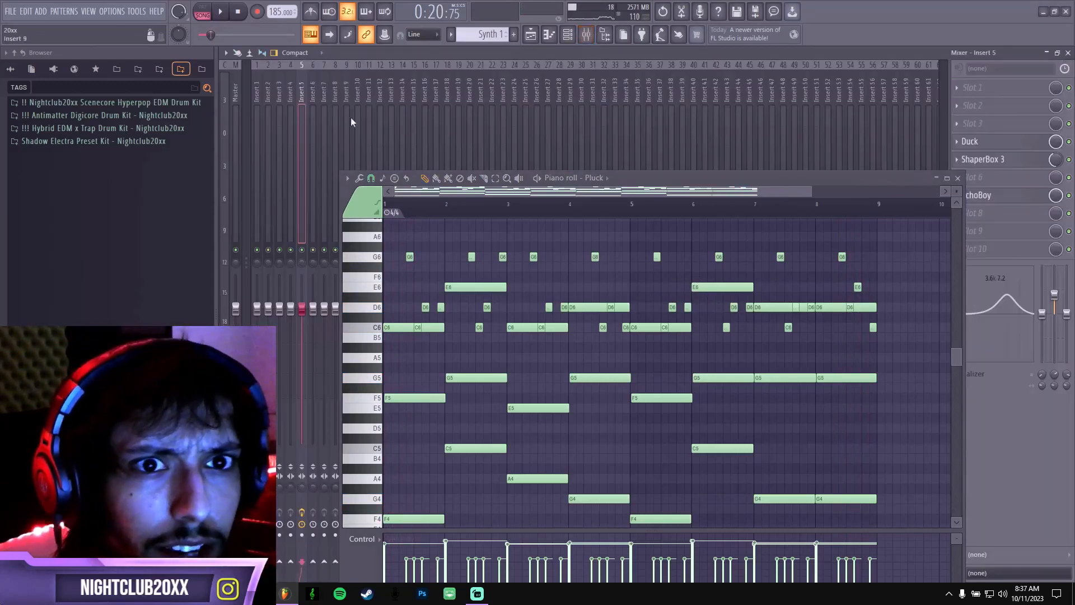
click(957, 178)
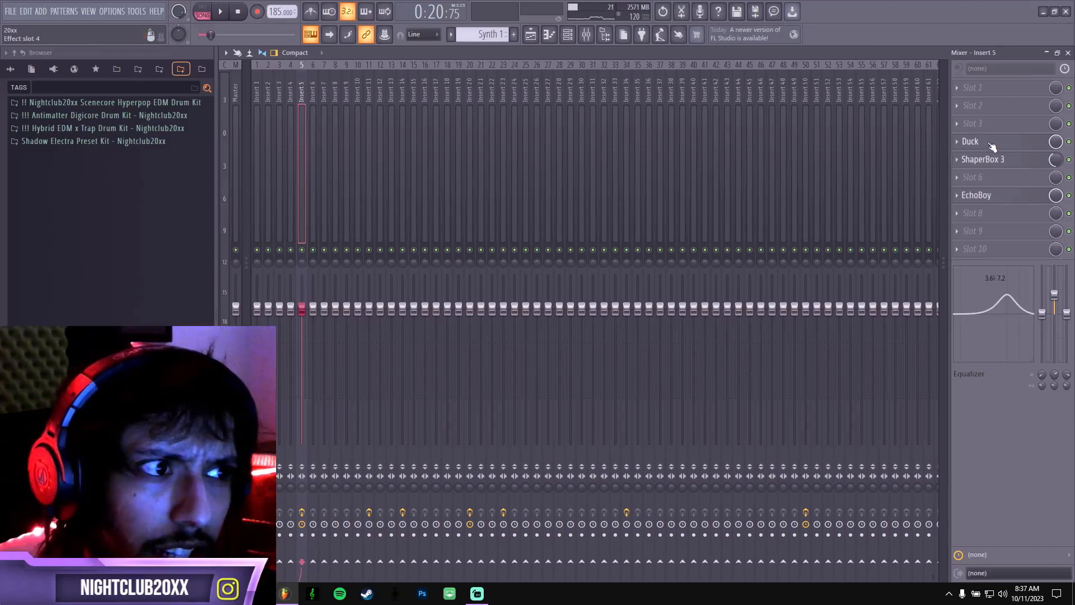
click(971, 141)
drag(530, 196, 463, 143)
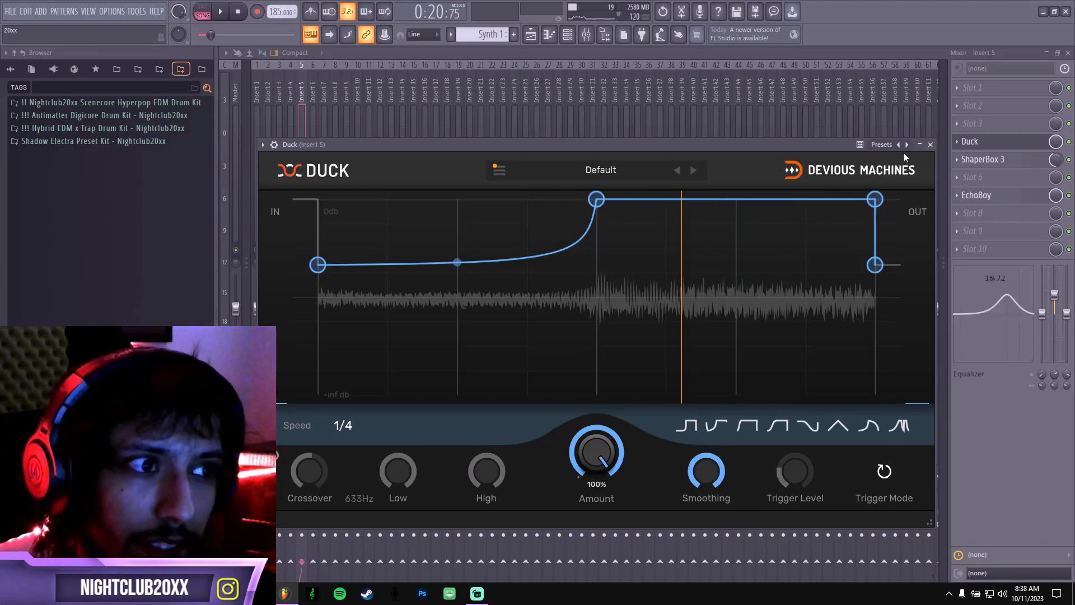
click(930, 145)
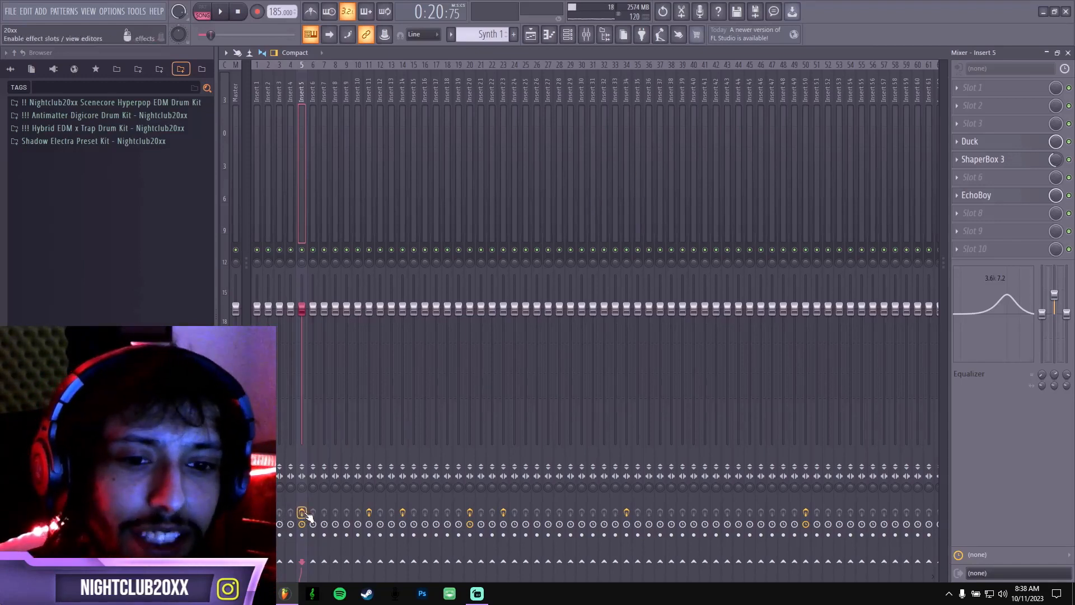
Play the synth with Insert 5's effects enabled and bypassed to compare the sound, and re-enable them.
key(space)
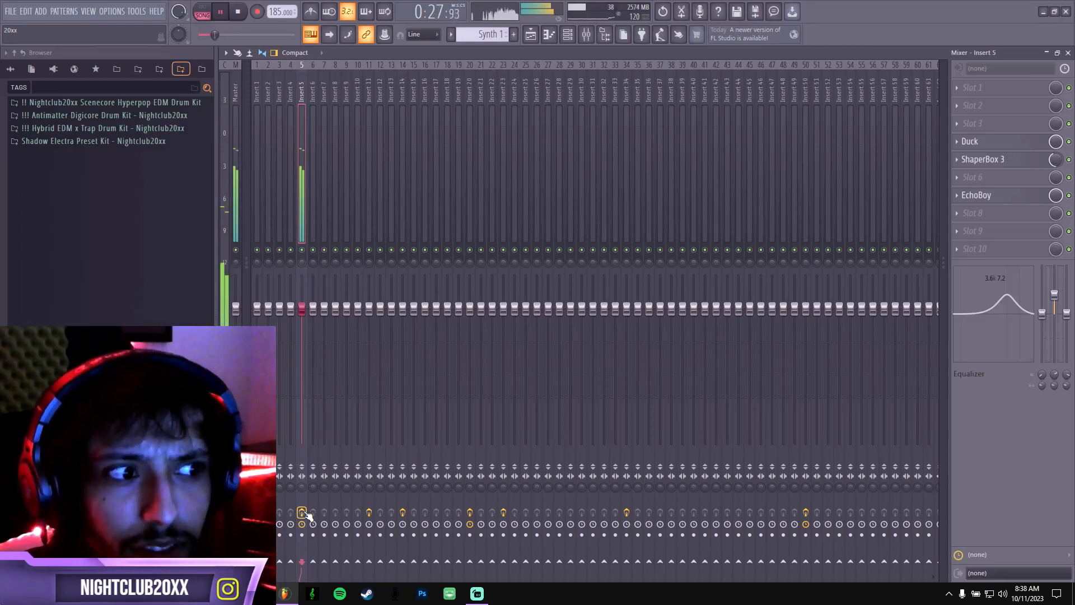
key(space)
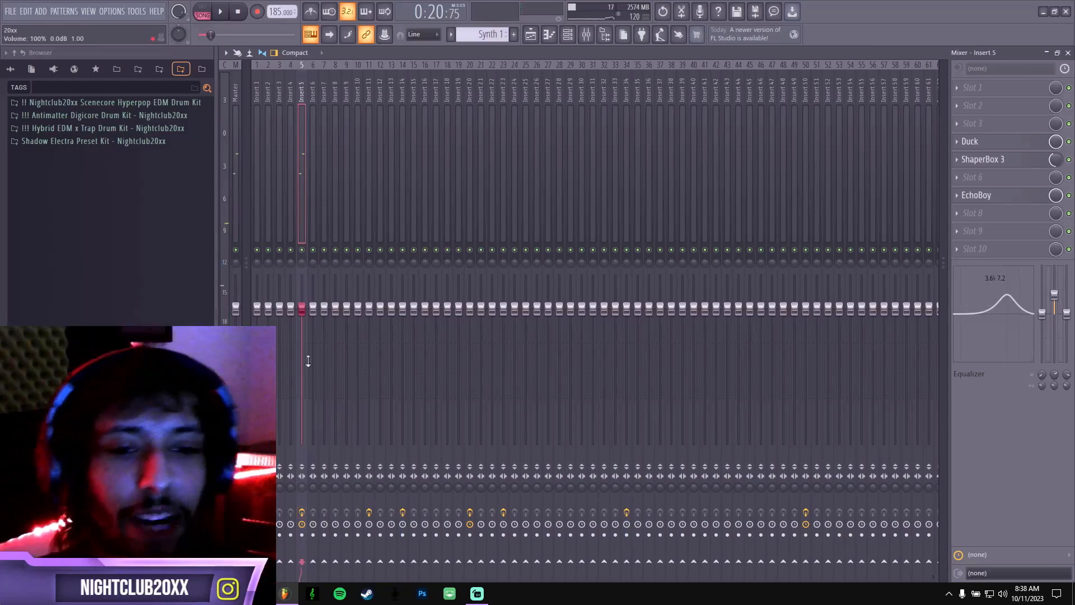
key(space)
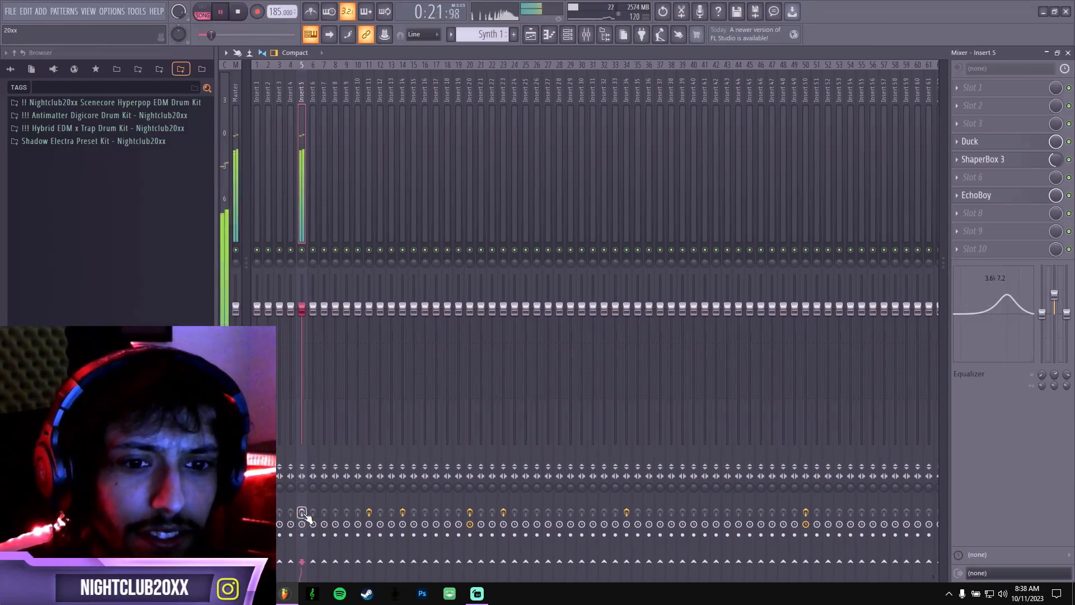
key(space)
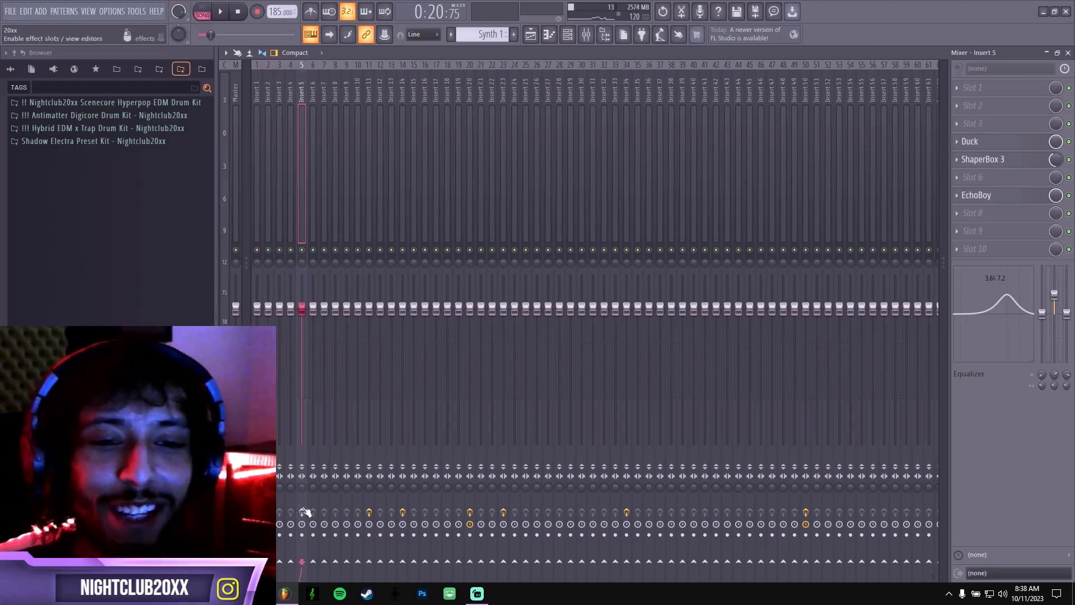
click(303, 512)
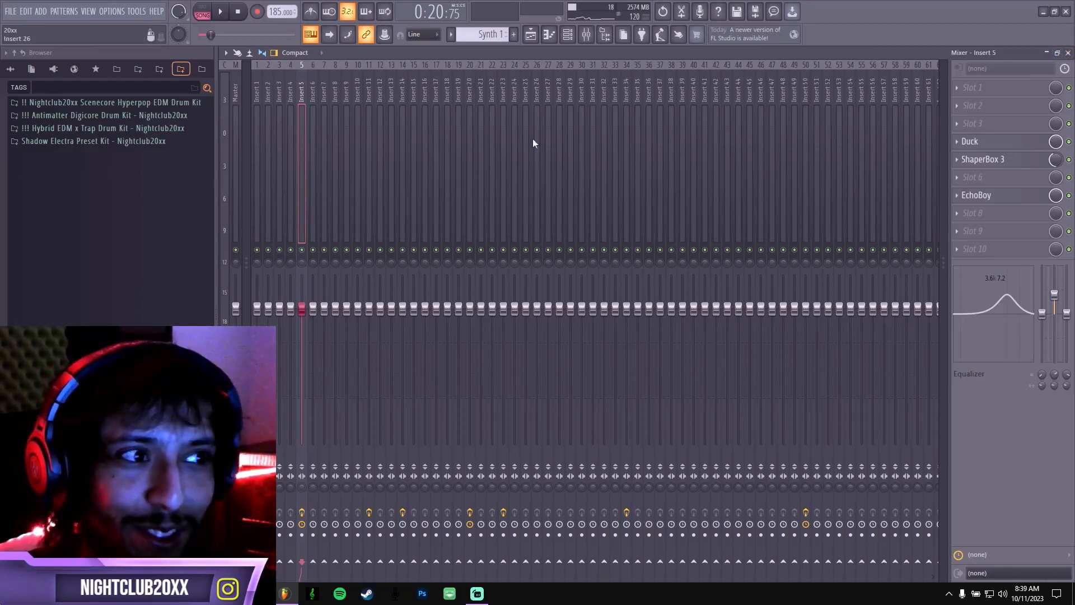
Return to the playlist, solo Track 4, and inspect the Bass Save them pattern's notes in the piano roll.
click(1068, 52)
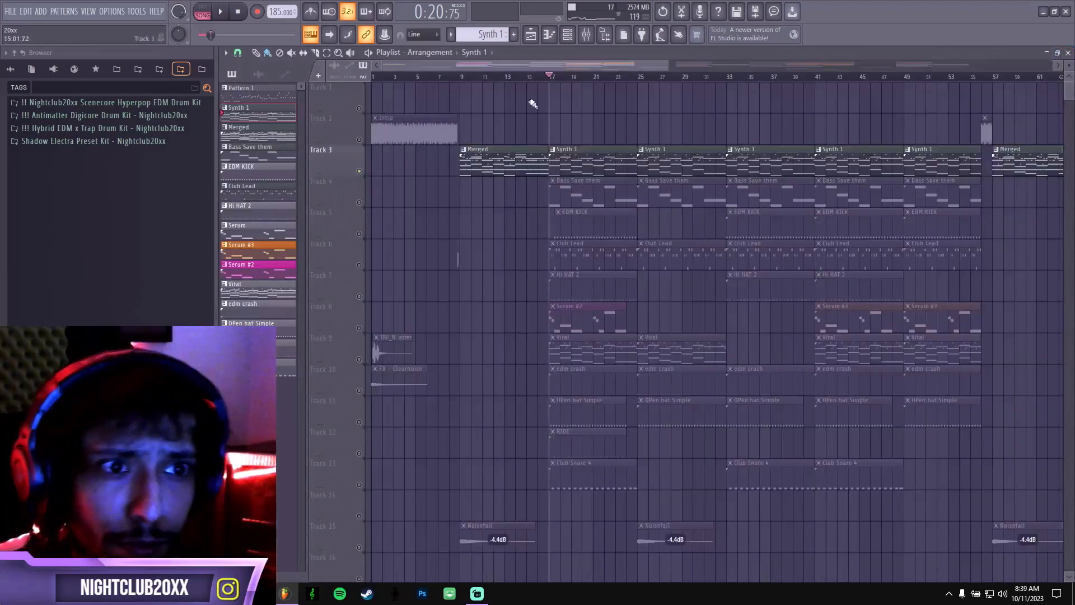
right_click(359, 202)
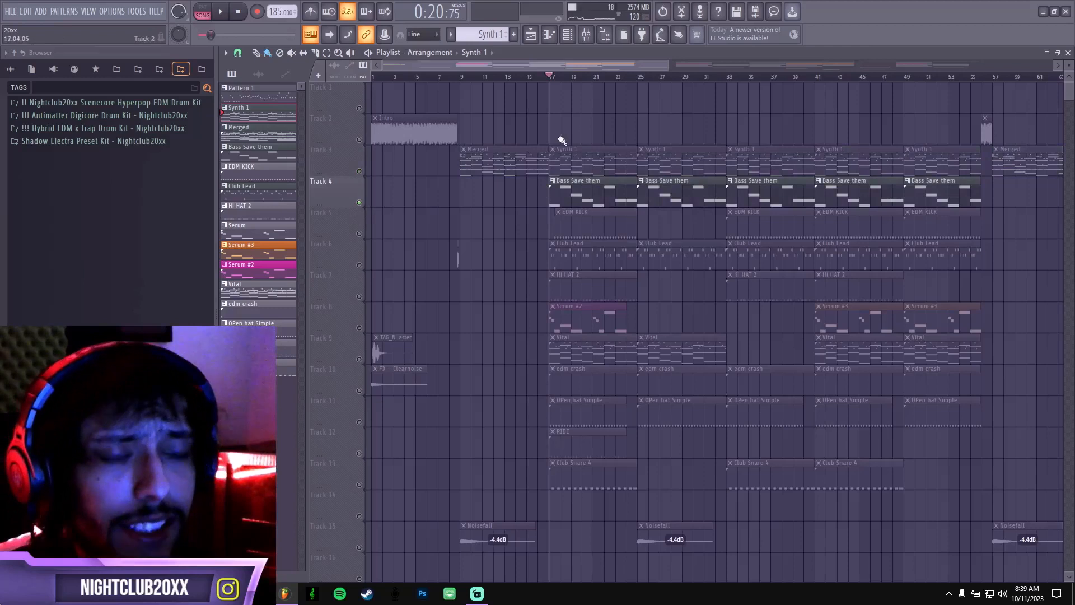
click(597, 192)
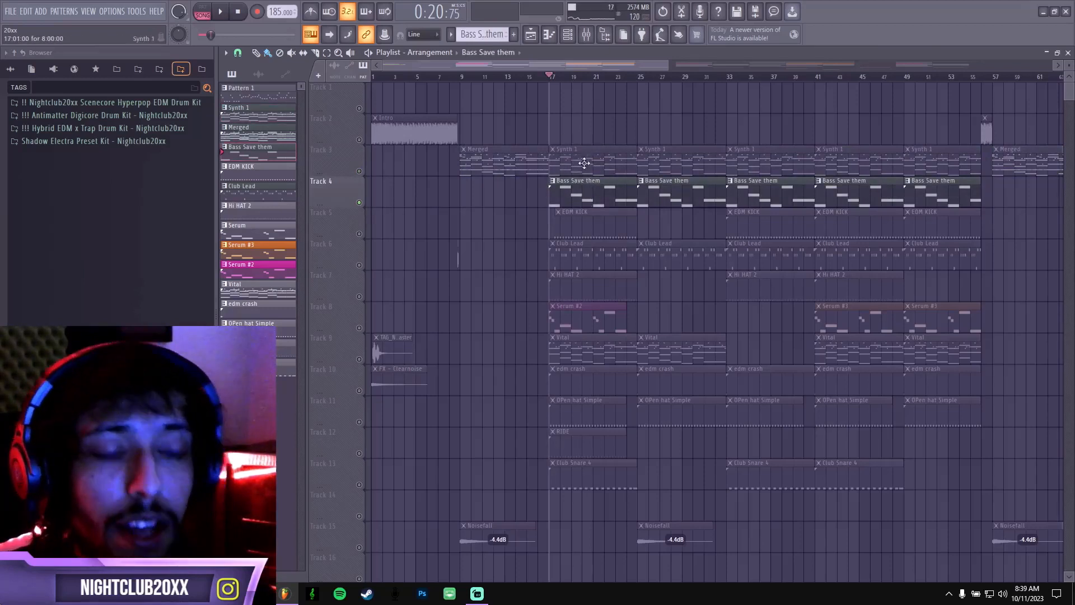
double_click(576, 196)
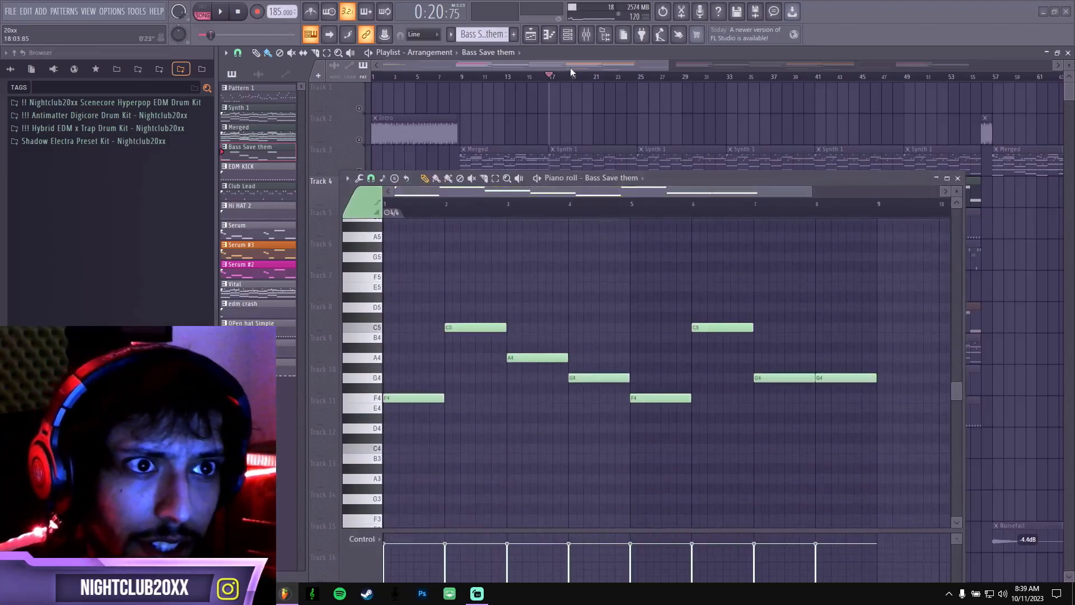
click(957, 178)
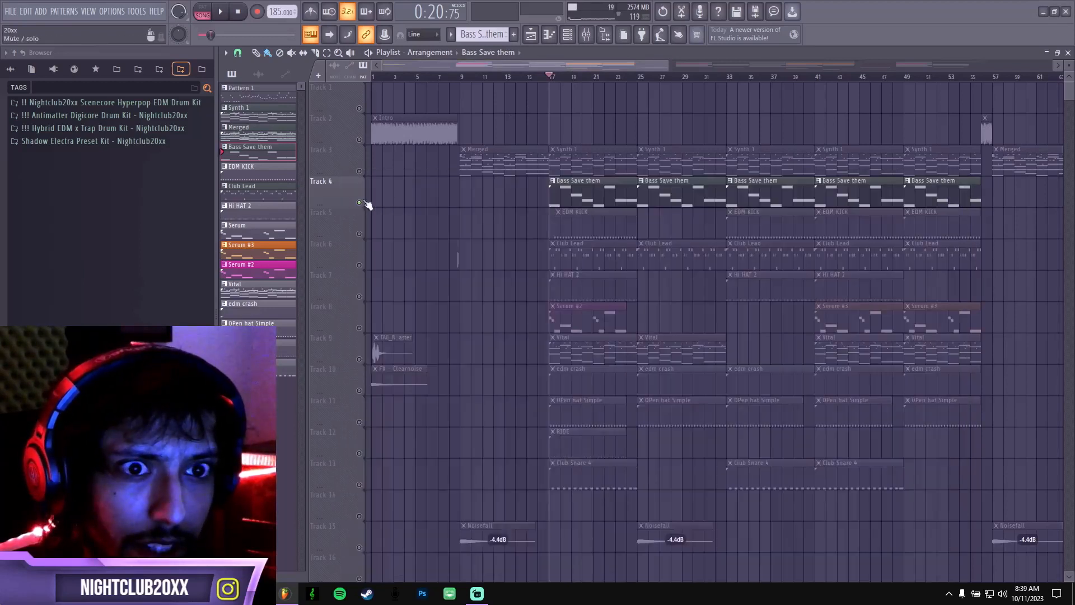
Play the soloed bass while following its notes in the piano roll, and close the note editor after stopping.
key(space)
double_click(559, 189)
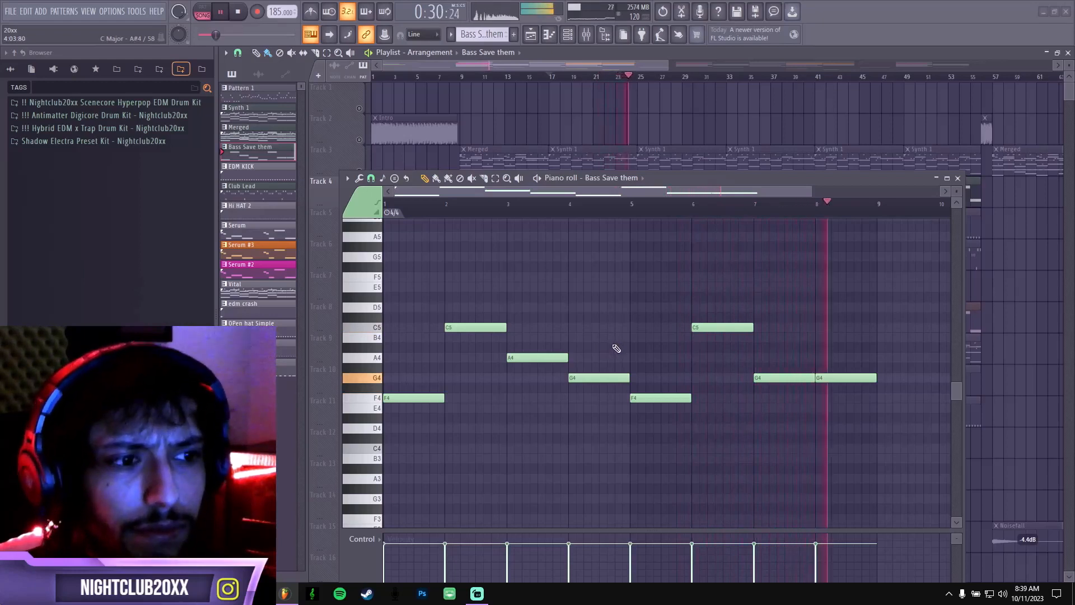
key(space)
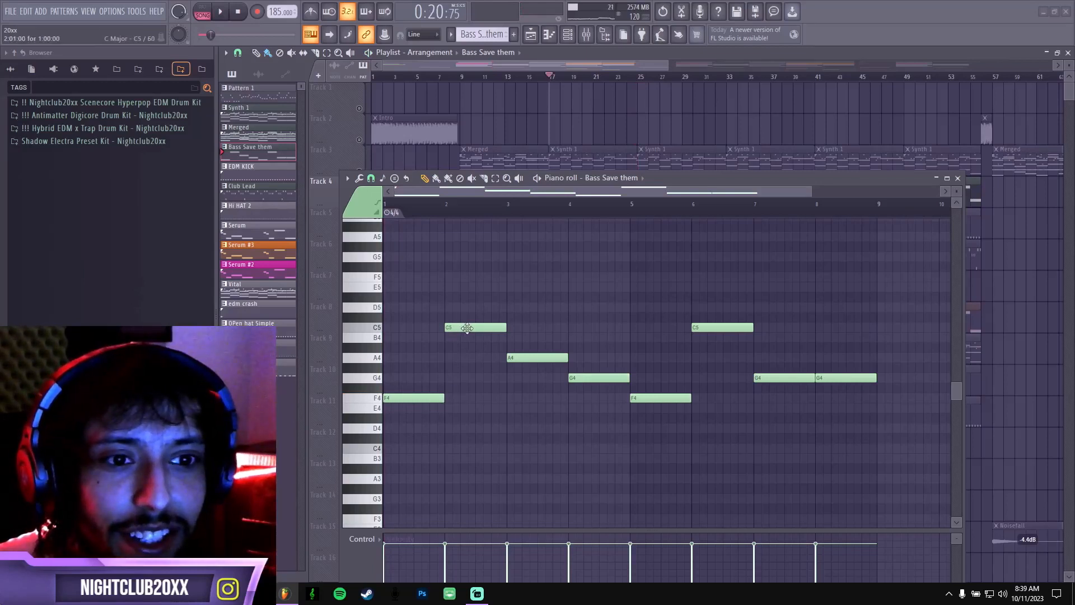
click(957, 178)
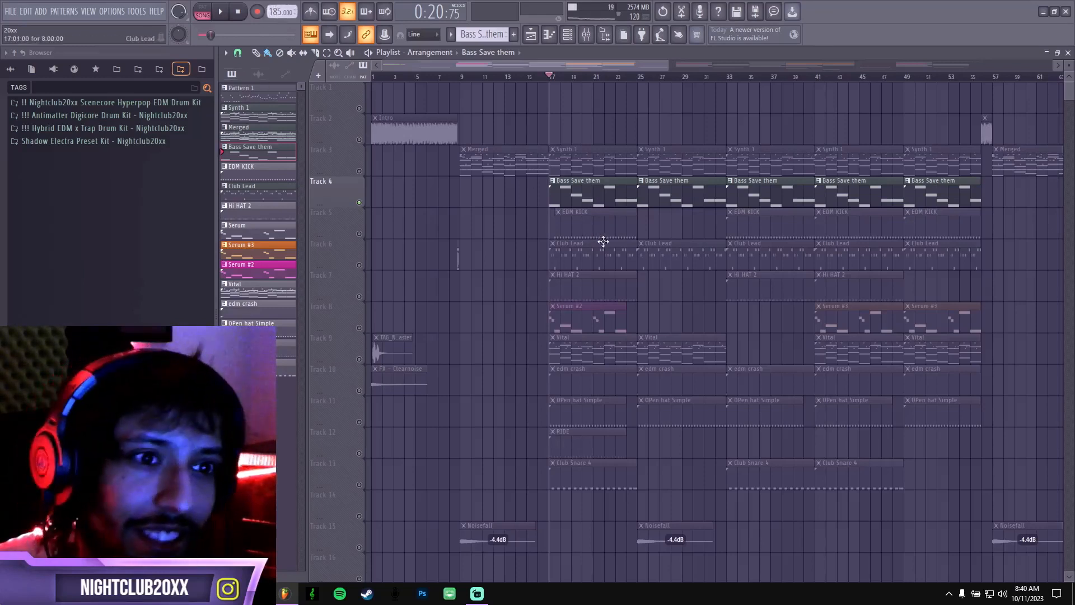
Unmute Track 5 and play the EDM KICK together with the bass from bar 17.
click(359, 234)
key(space)
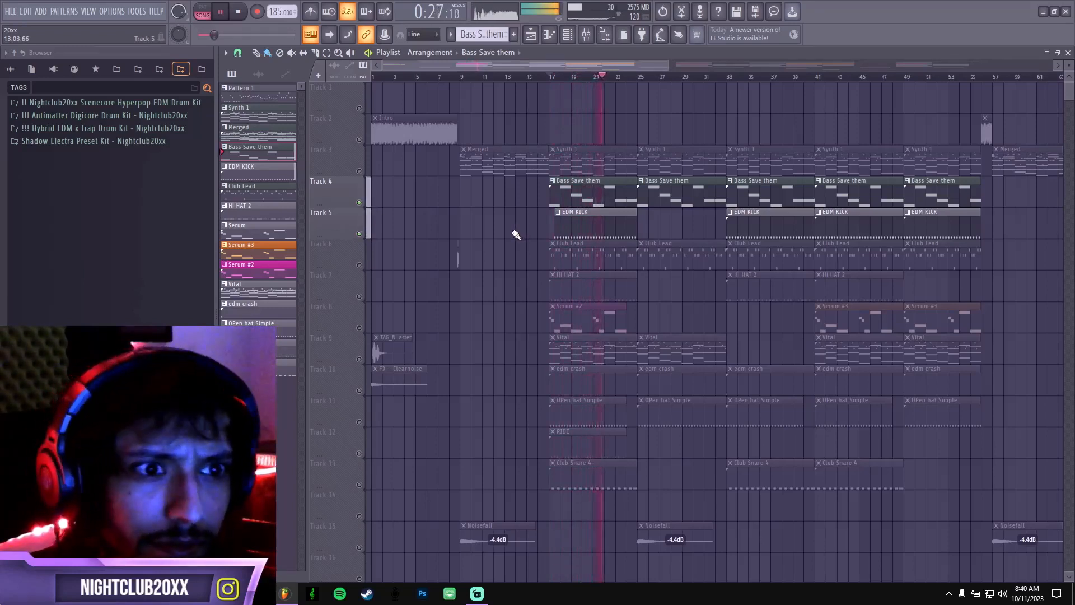
key(space)
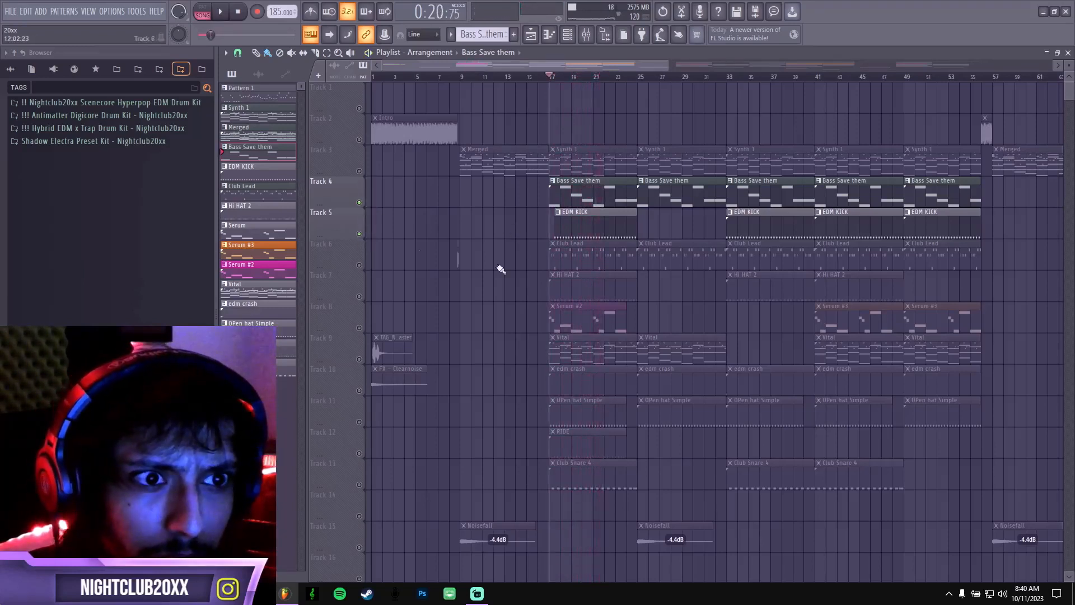
Solo Track 6 and play the Club Lead from bar 17, checking the channel list first.
click(361, 263)
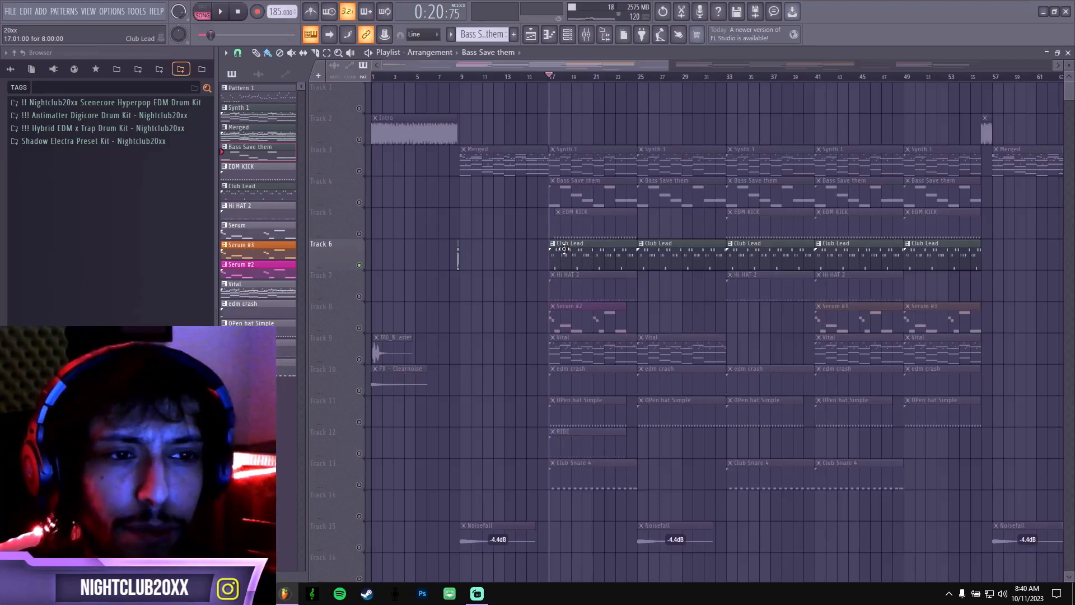
key(F6)
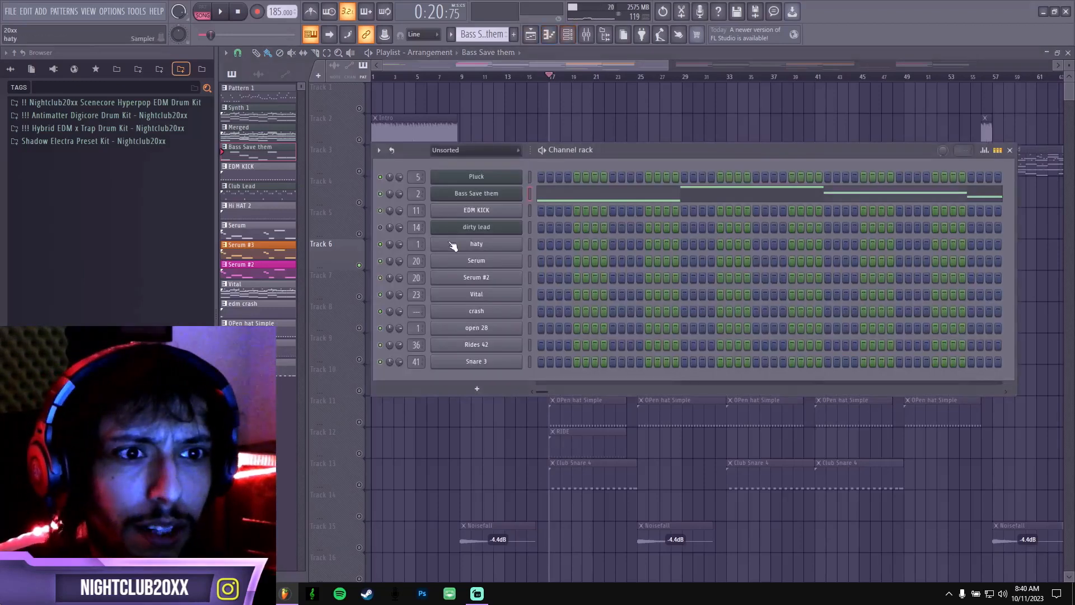
key(F6)
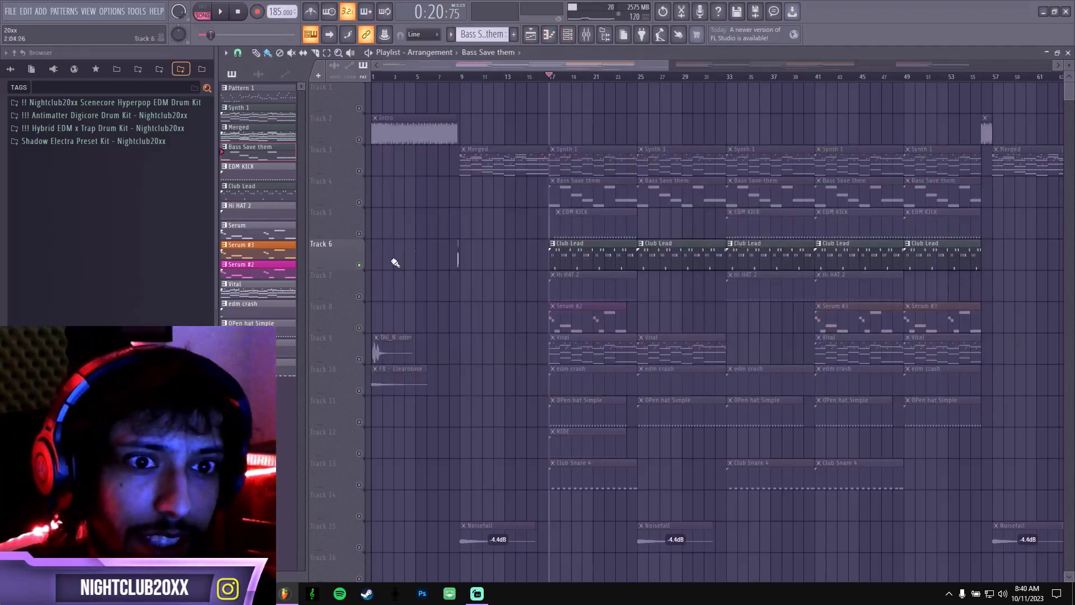
key(space)
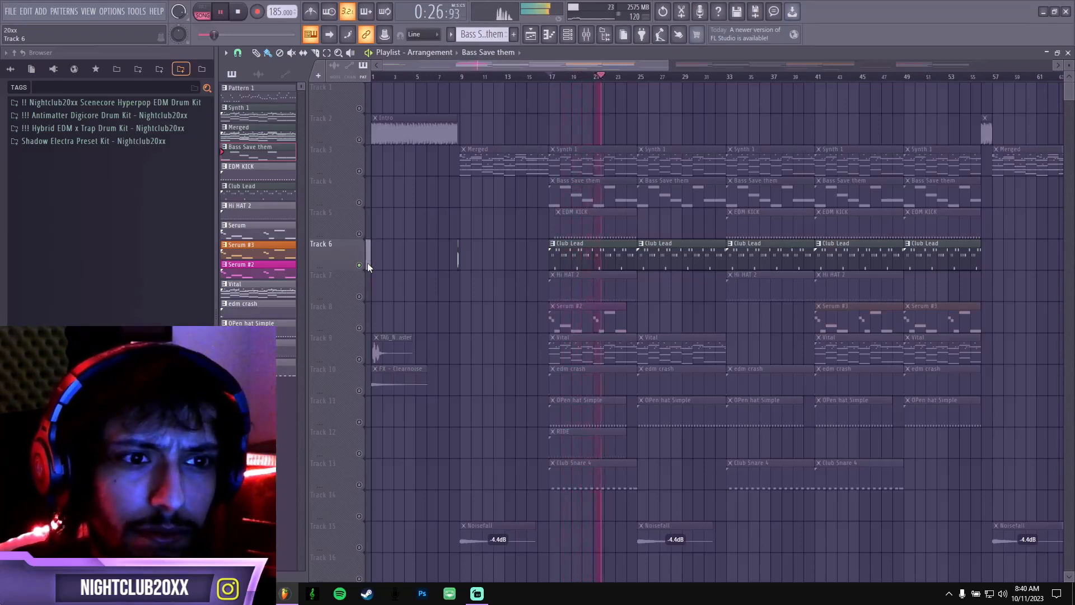
key(space)
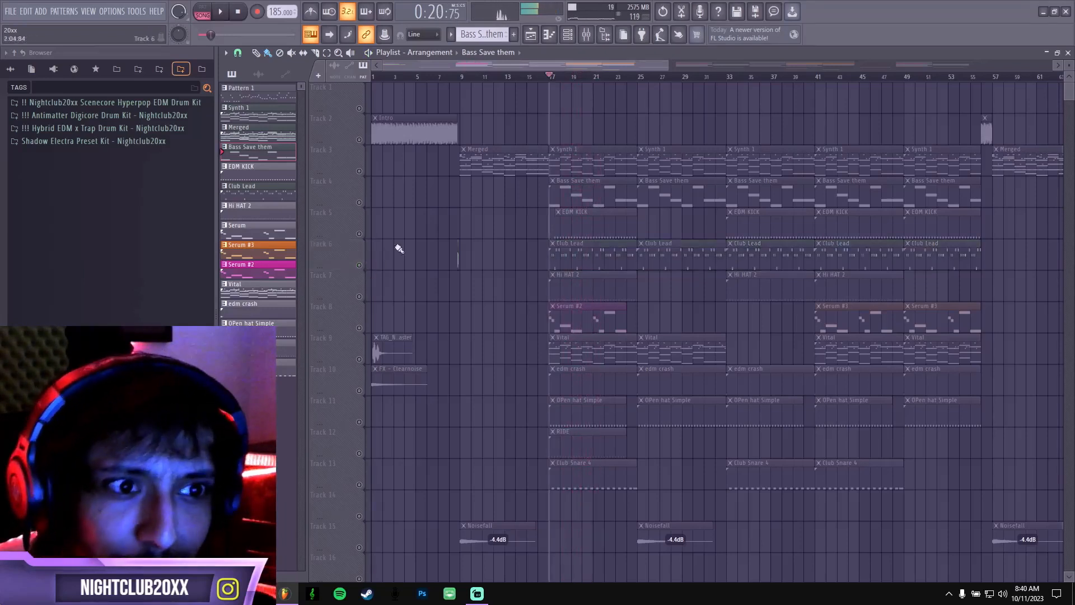
Enable only percussion Tracks 7 and 10 to 13, and play the combined hats, crash, ride and snare from bar 17.
click(567, 34)
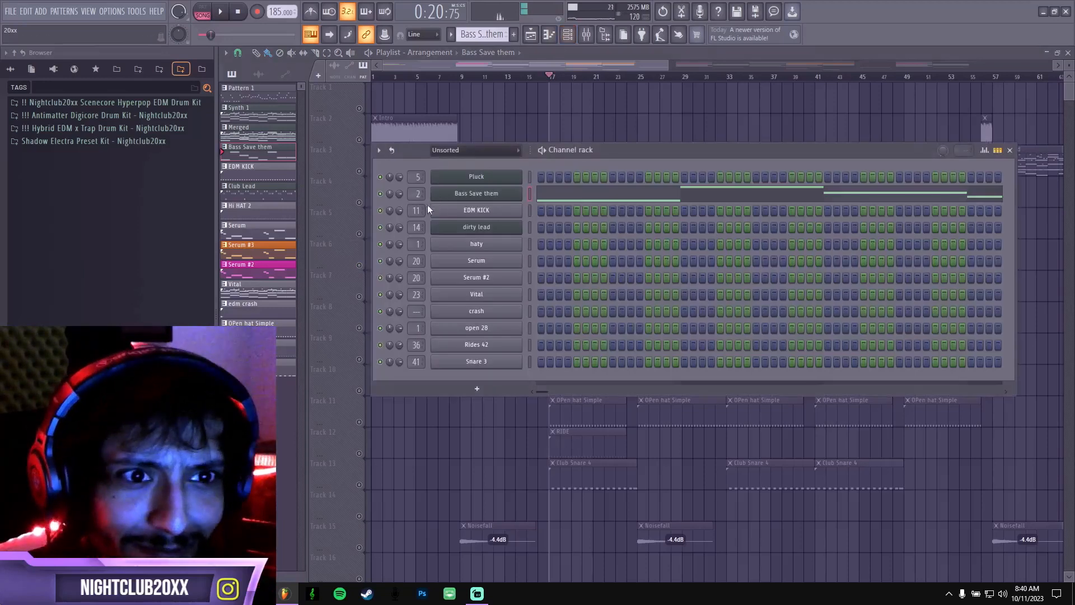
key(F6)
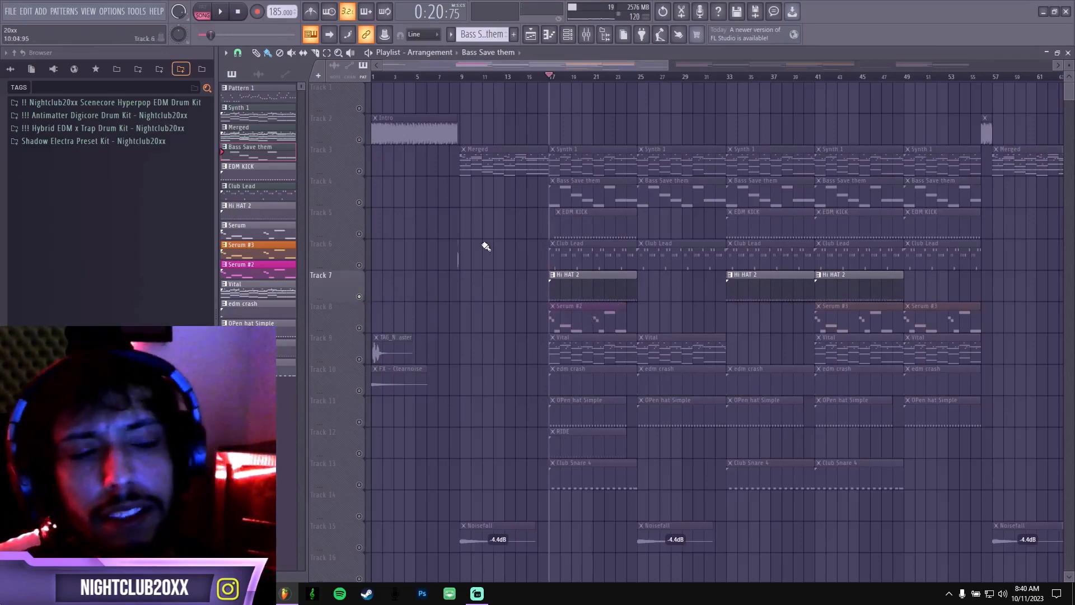
click(360, 423)
click(360, 453)
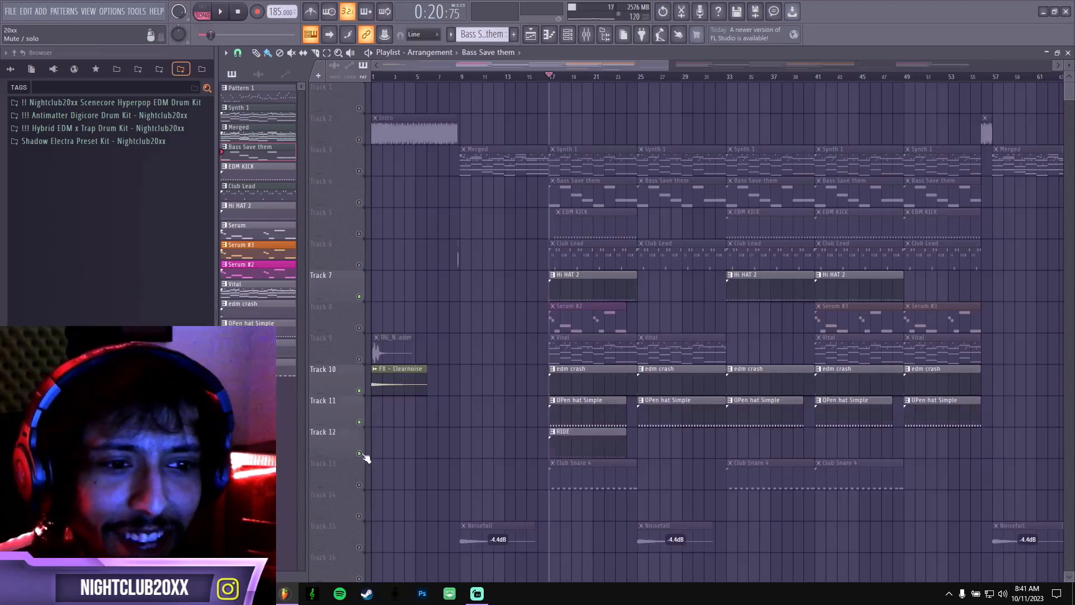
click(359, 484)
key(space)
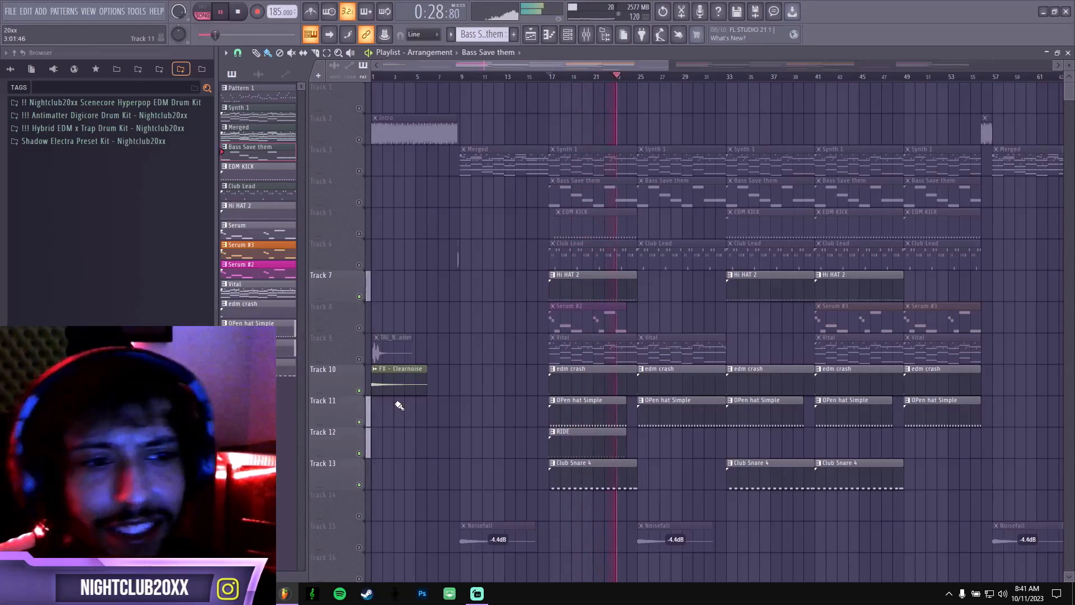
key(space)
Level all Hi HAT 2 note velocities at maximum in the piano roll, and reshape them into a slightly varied curve.
double_click(592, 284)
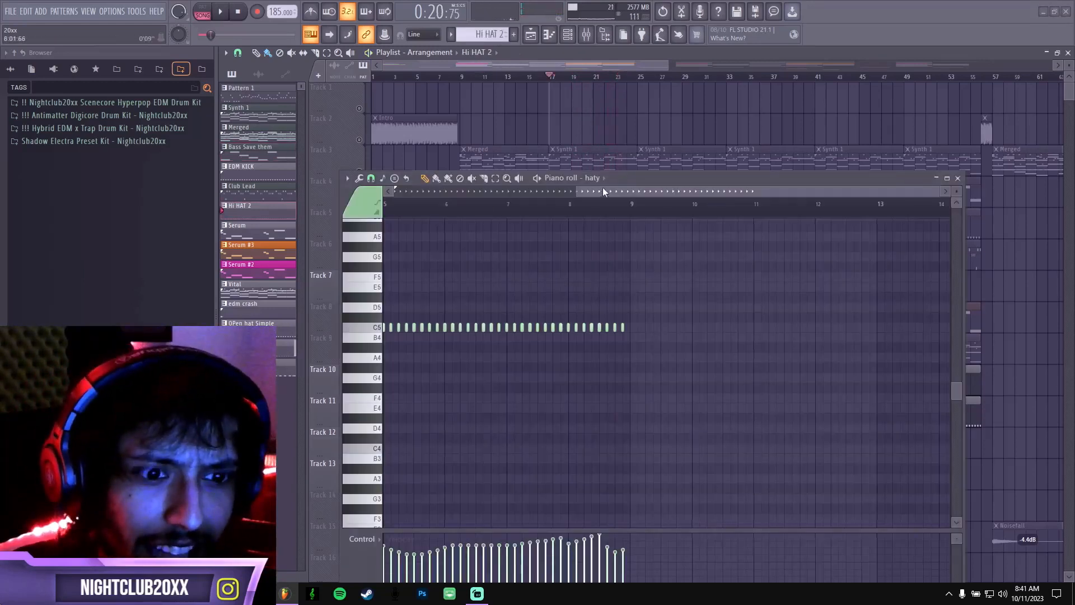
drag(603, 189, 421, 192)
drag(658, 179, 654, 122)
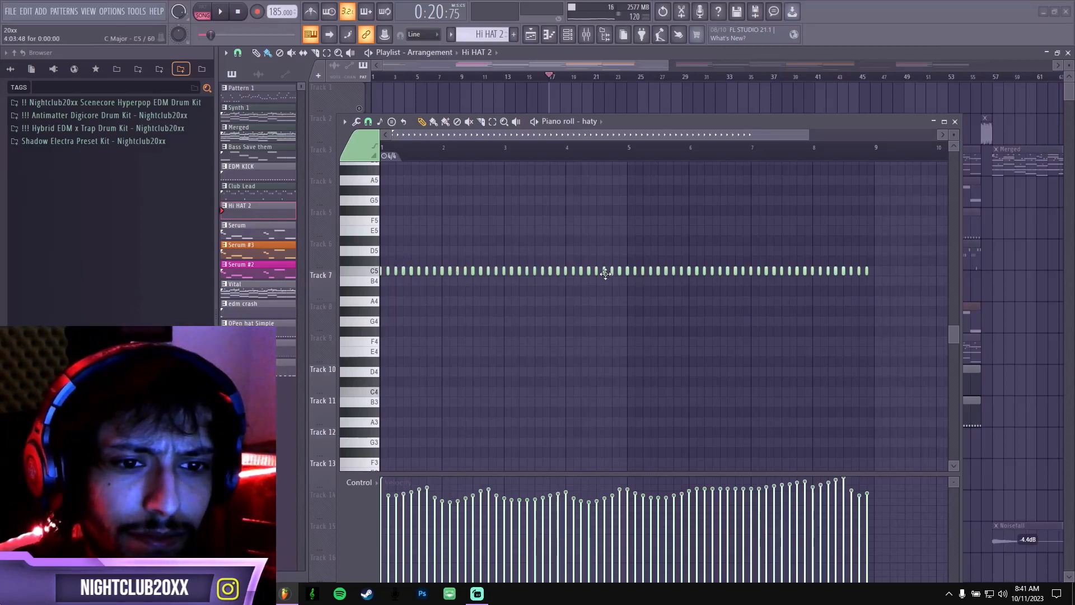
key(ctrl+a)
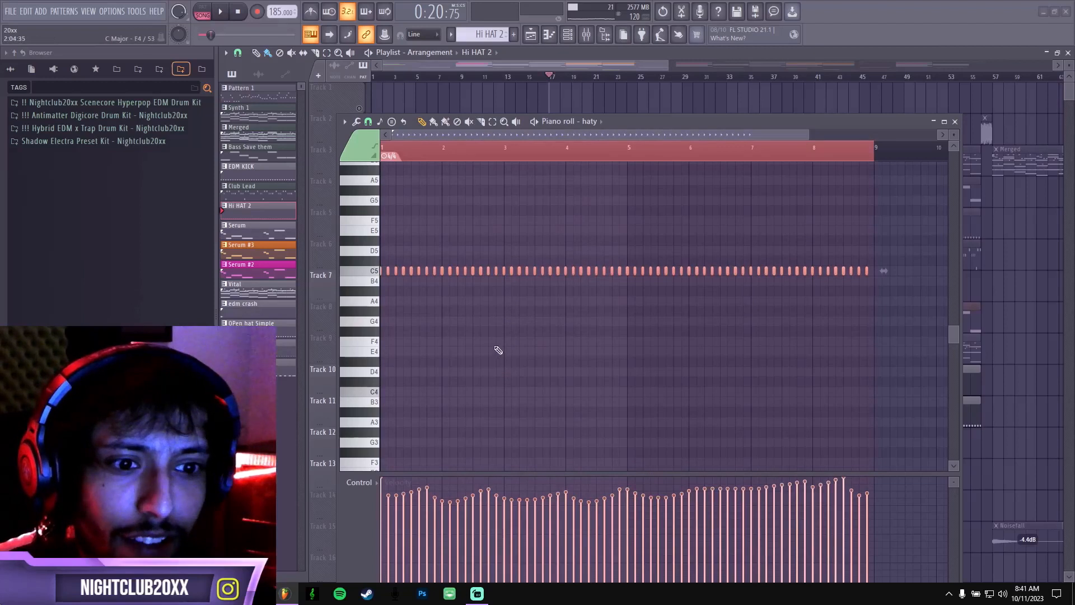
scroll(483, 329, up, 5)
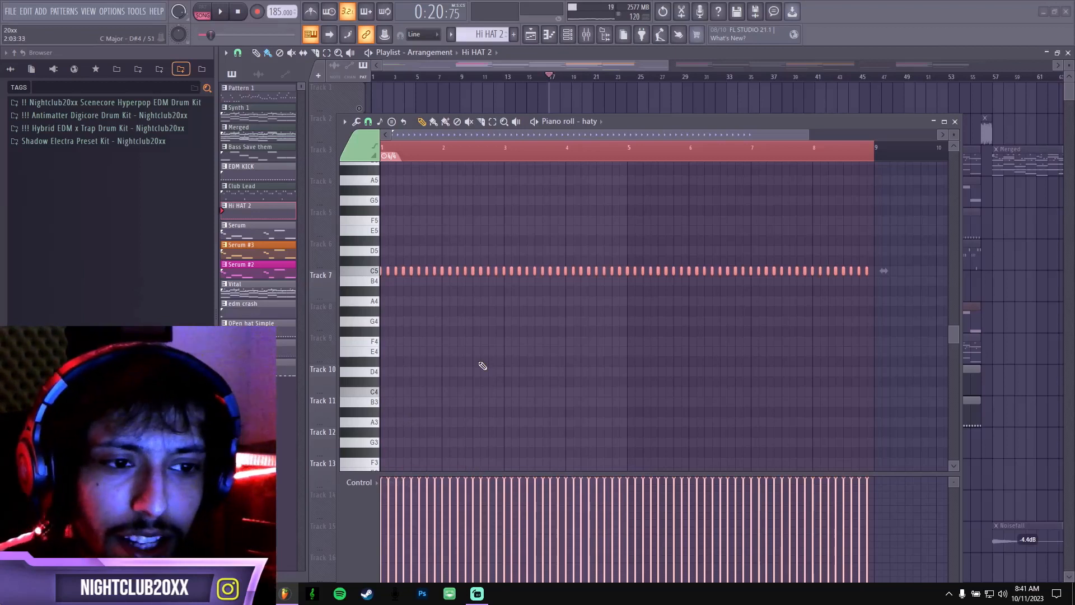
mouse_move(385, 488)
mouse_down()
mouse_move(881, 495)
mouse_move(406, 486)
mouse_up()
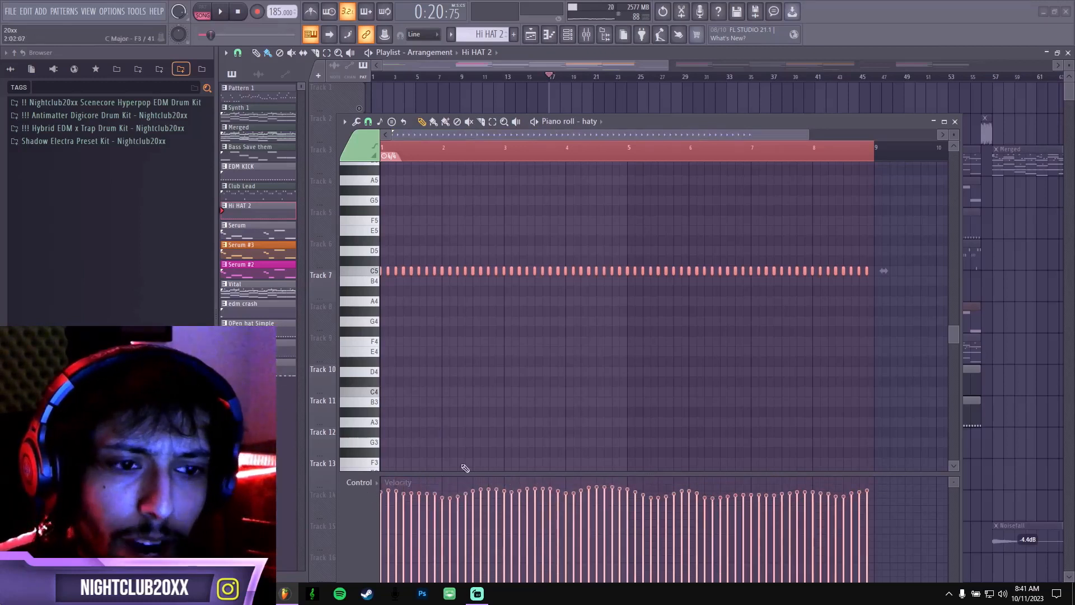
click(955, 122)
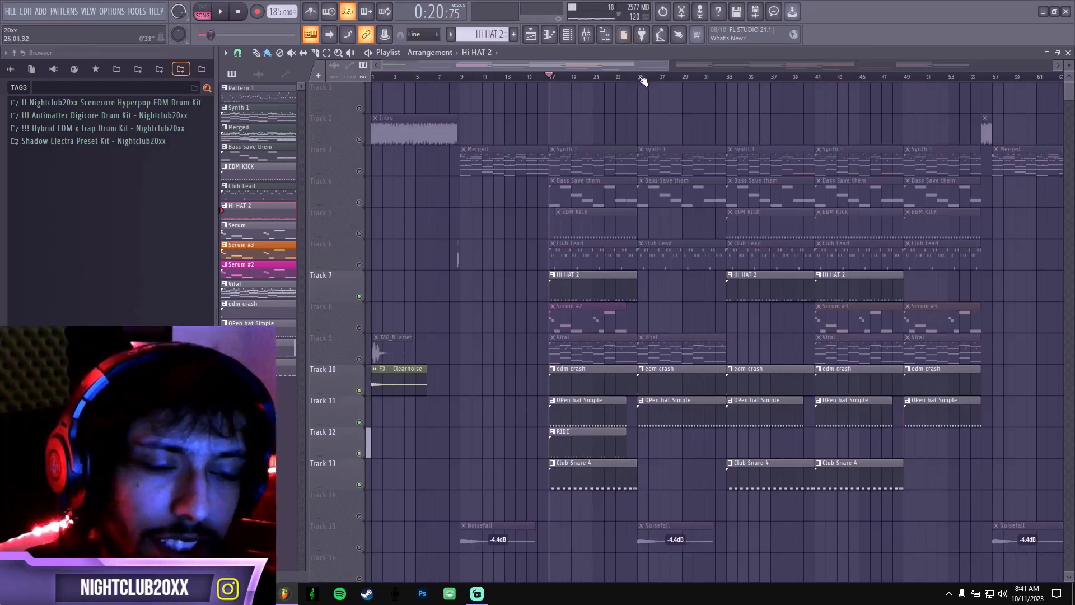
Mark bars 17 to 25 in the playlist and re-enable all tracks, leaving the clips deselected.
drag(642, 81, 567, 92)
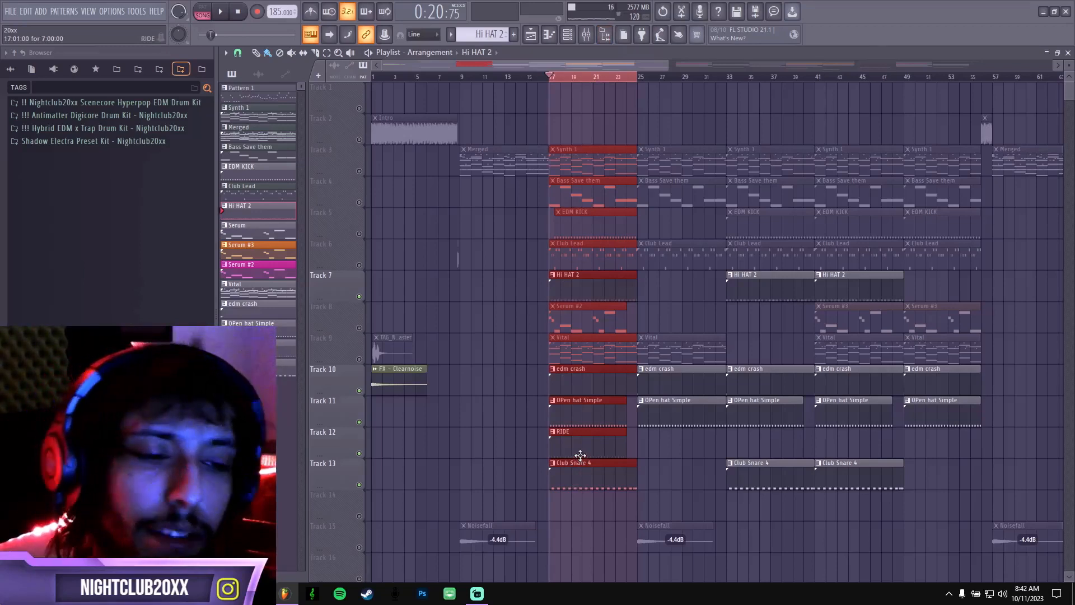
right_click(359, 484)
right_click(359, 484)
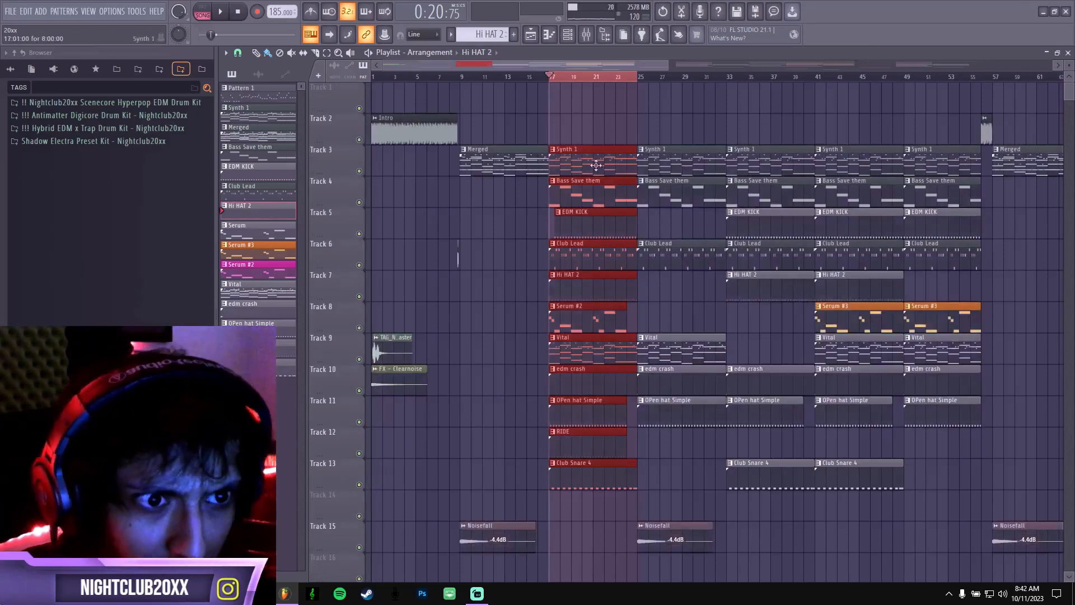
click(474, 345)
right_click(475, 348)
scroll(451, 252, down, 1)
scroll(451, 252, up, 1)
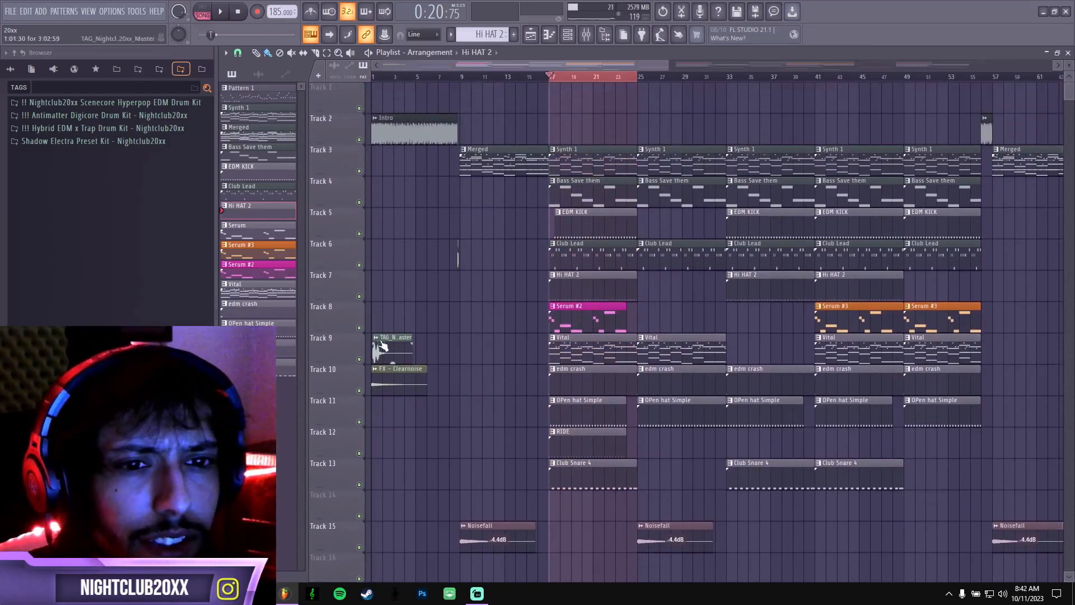
Solo Track 8 and play the Serum #2 pattern while following its notes in the piano roll.
right_click(359, 328)
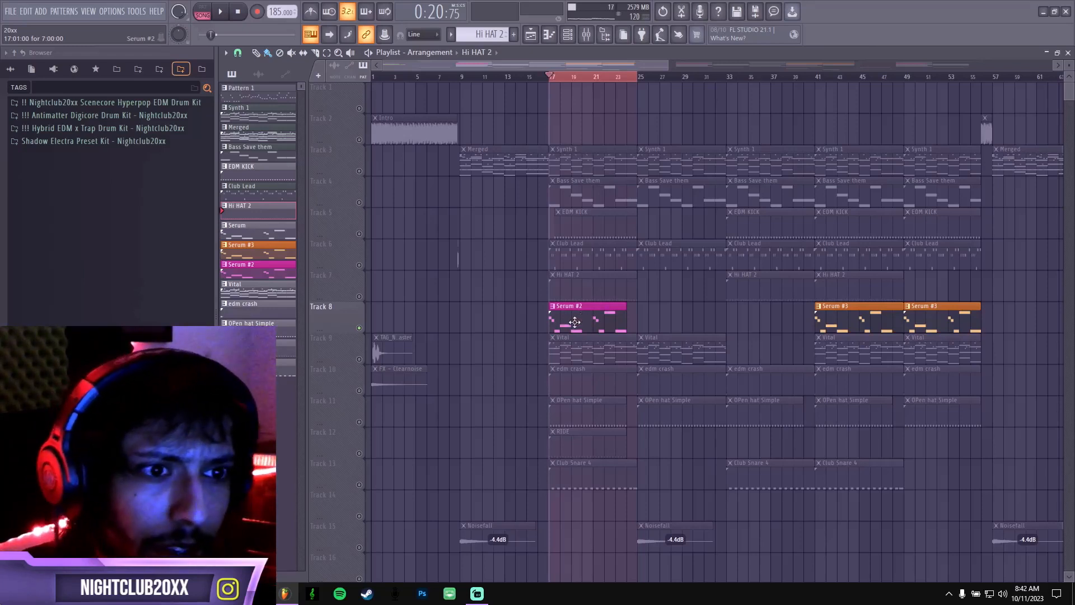
double_click(574, 322)
key(space)
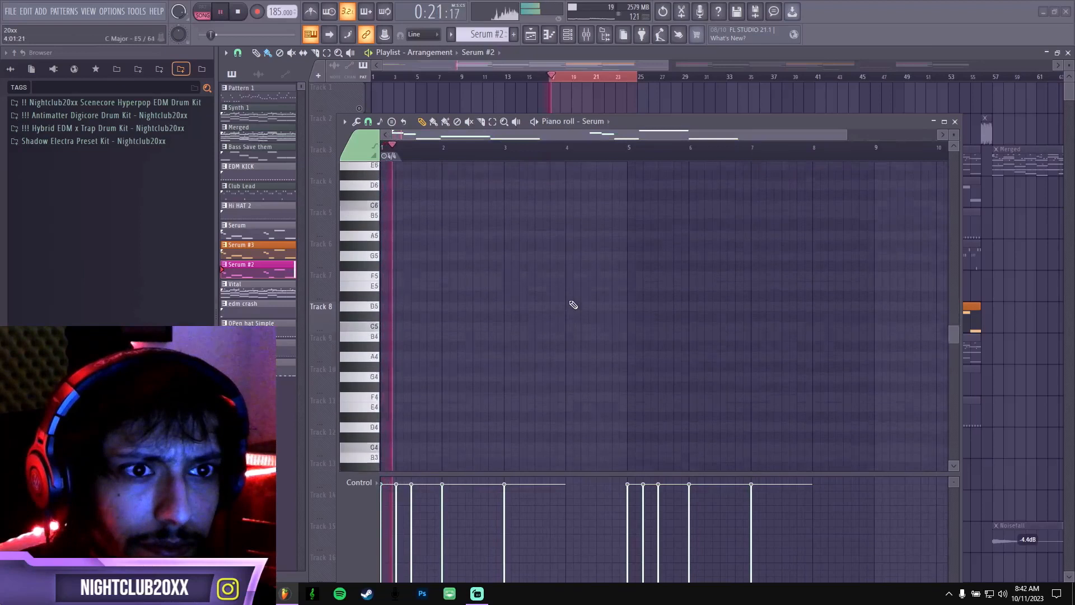
scroll(573, 304, up, 5)
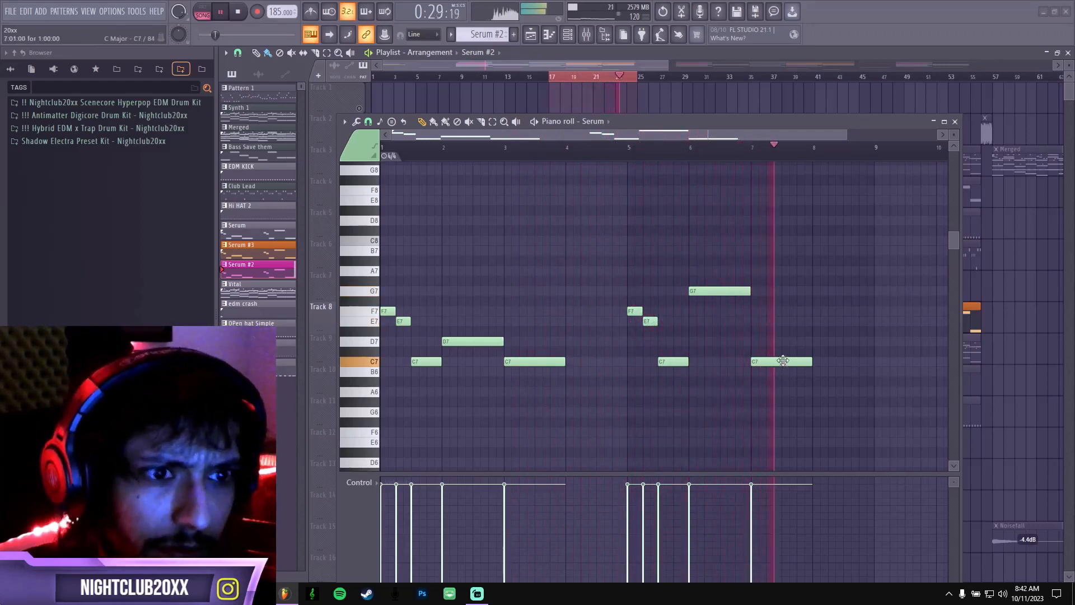
key(space)
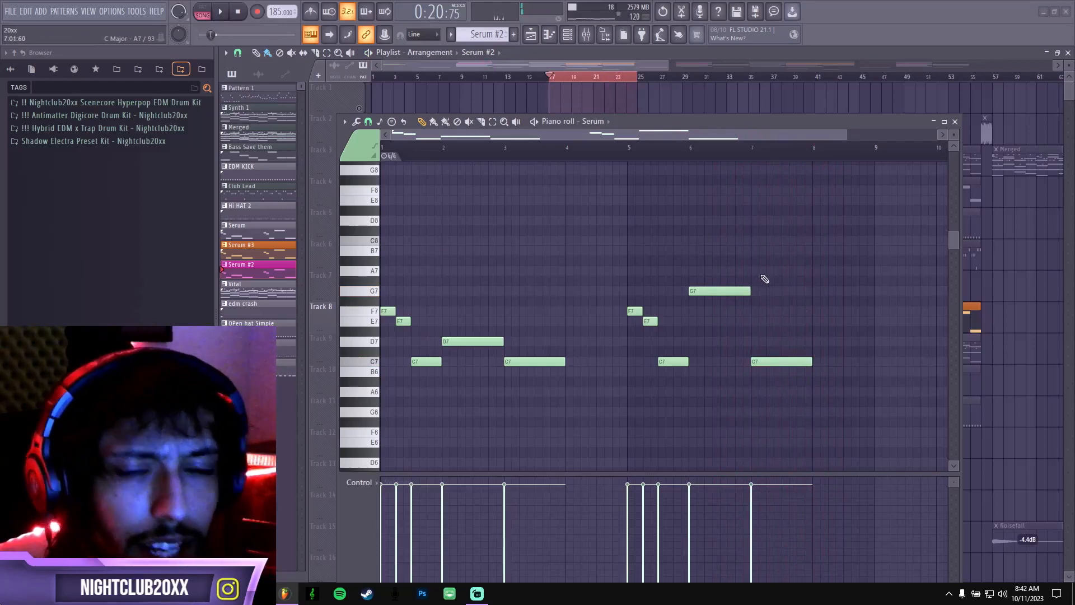
click(953, 122)
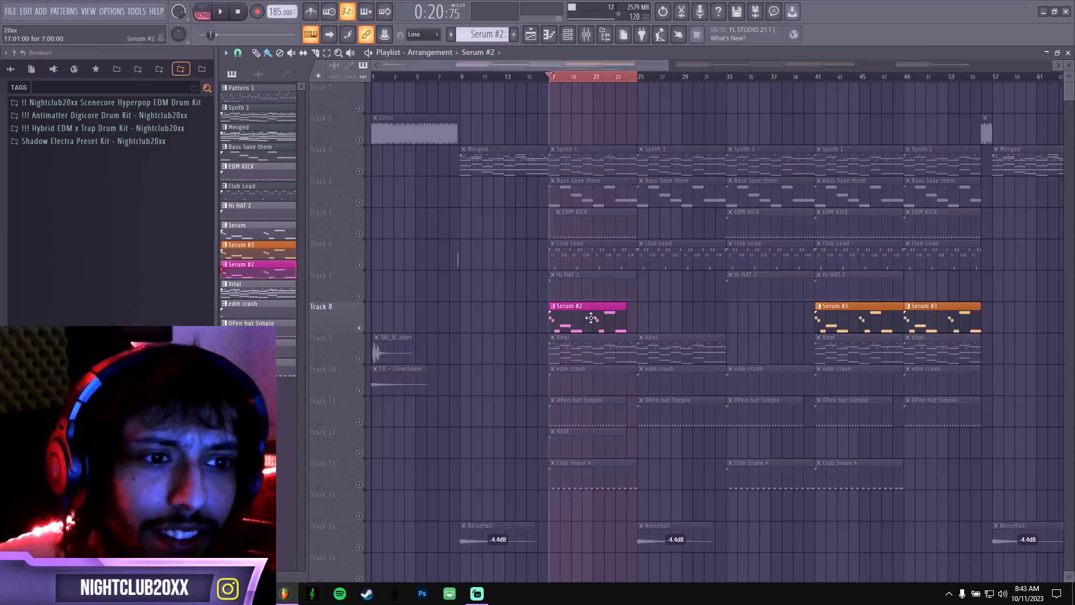
Clear the playlist time selection and play the soloed Serum #3 pattern from bar 41.
right_click(818, 81)
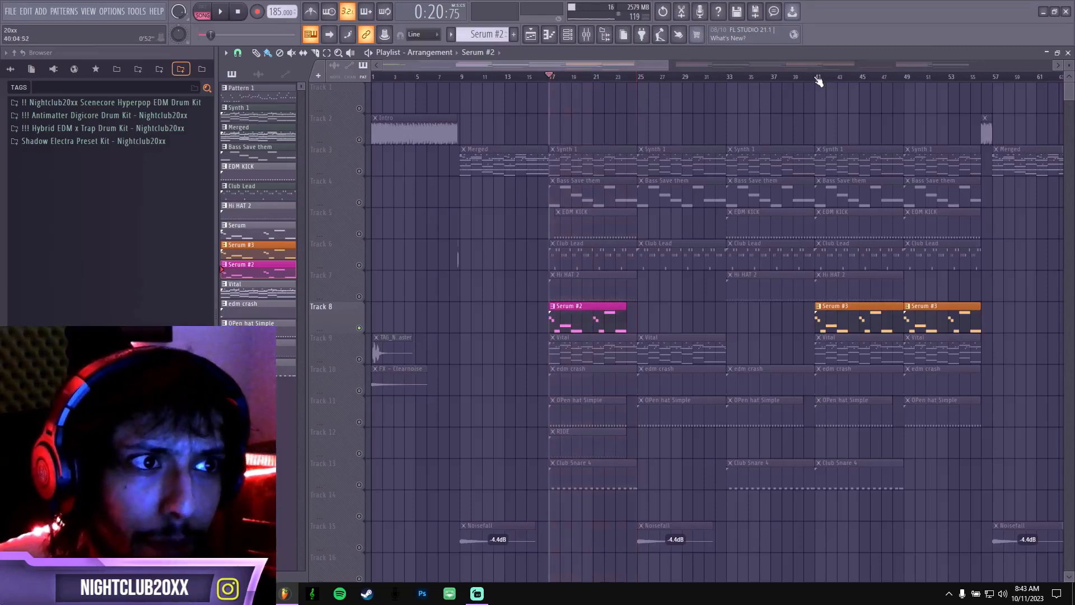
click(819, 82)
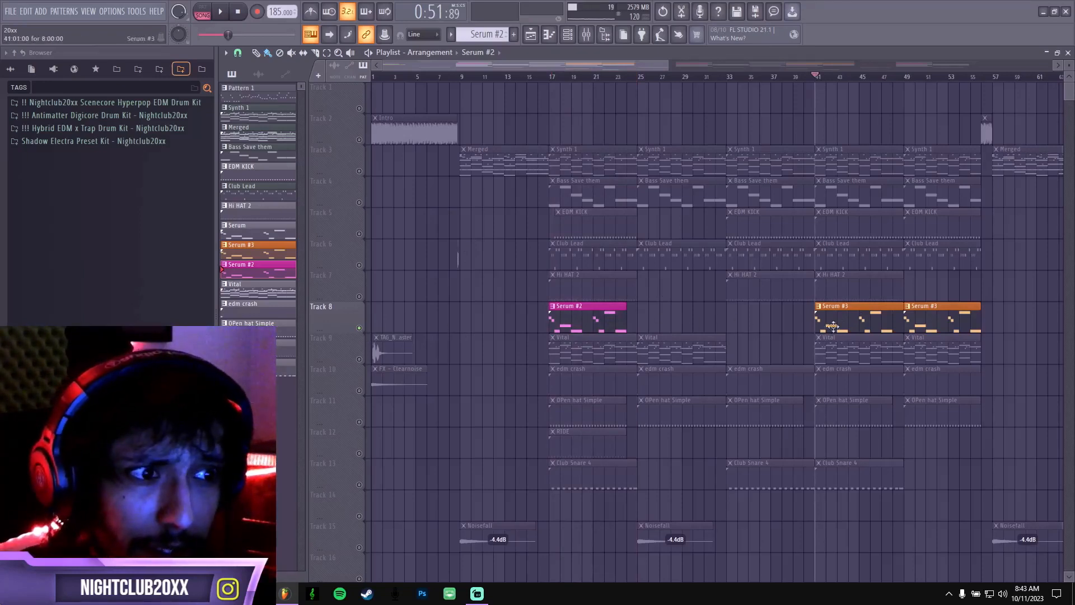
key(space)
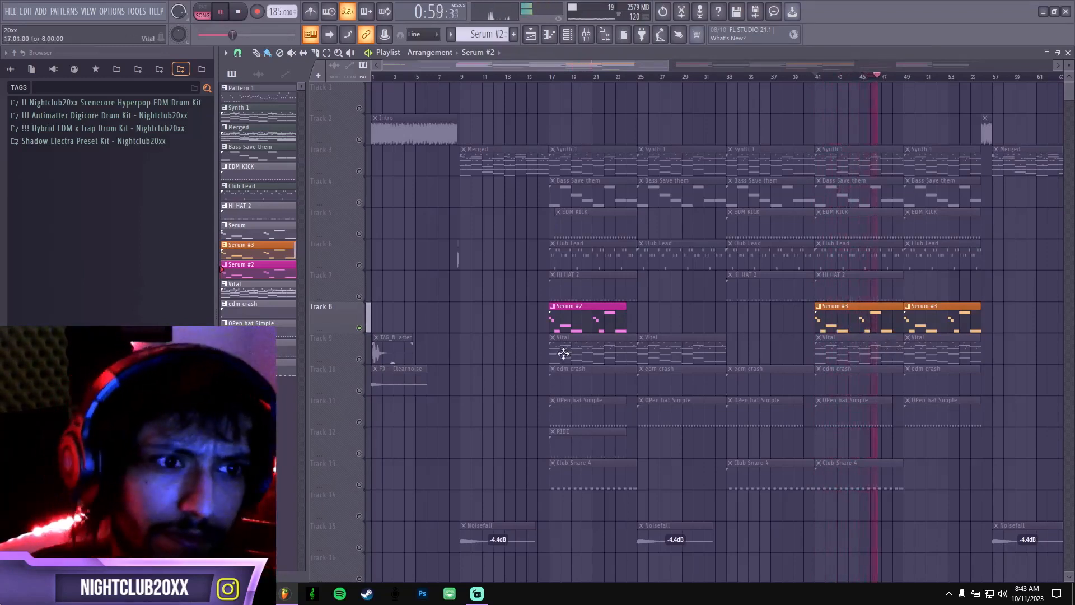
key(space)
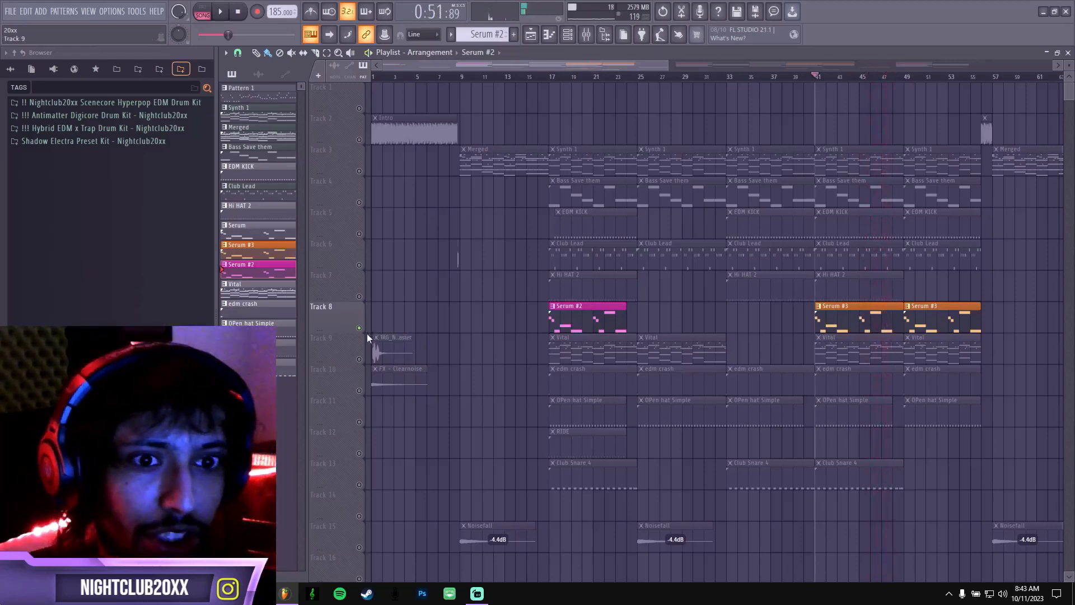
Take Track 8 out of solo and play the full arrangement from bar 17 and again from bar 41.
right_click(359, 328)
click(549, 77)
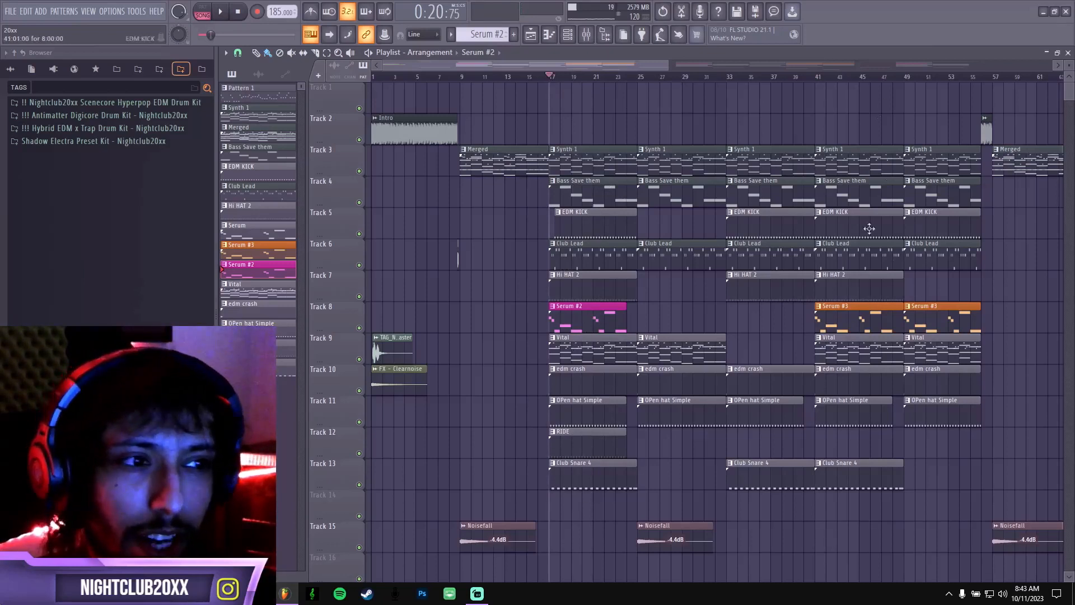
key(space)
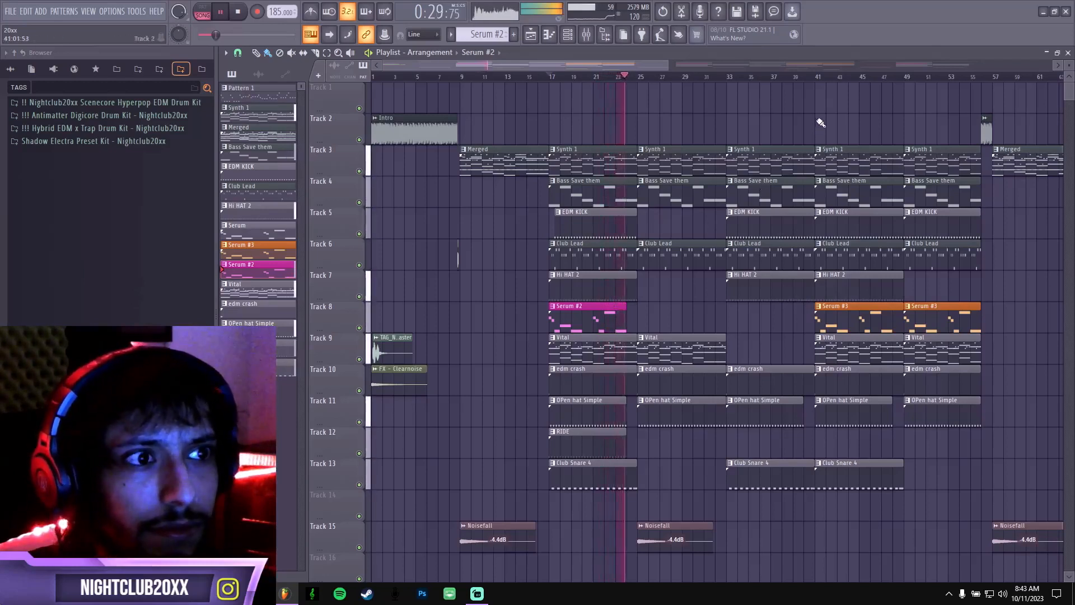
key(space)
click(819, 82)
key(space)
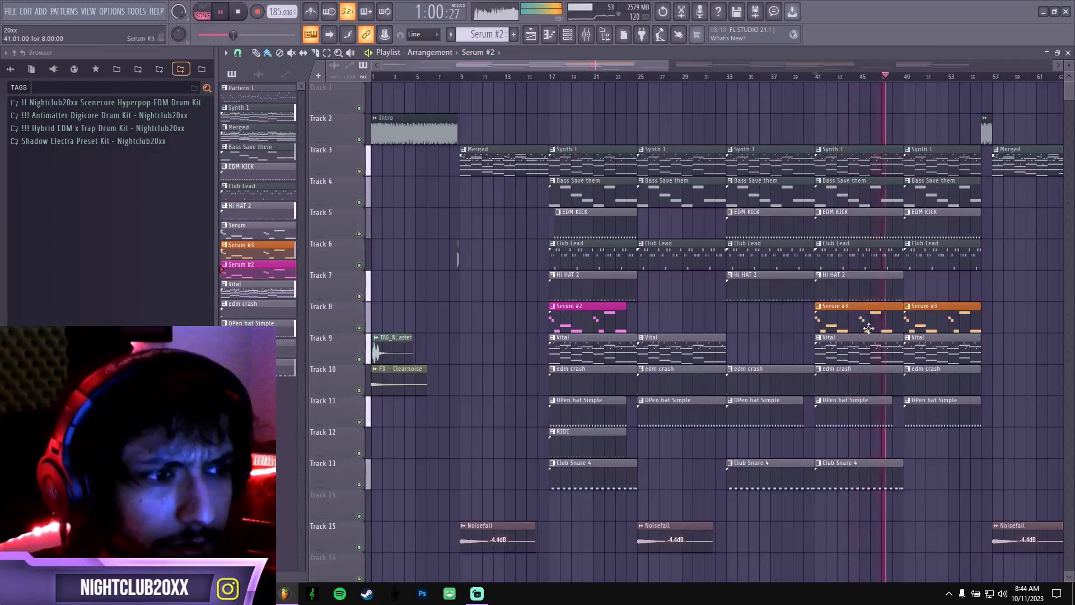
key(space)
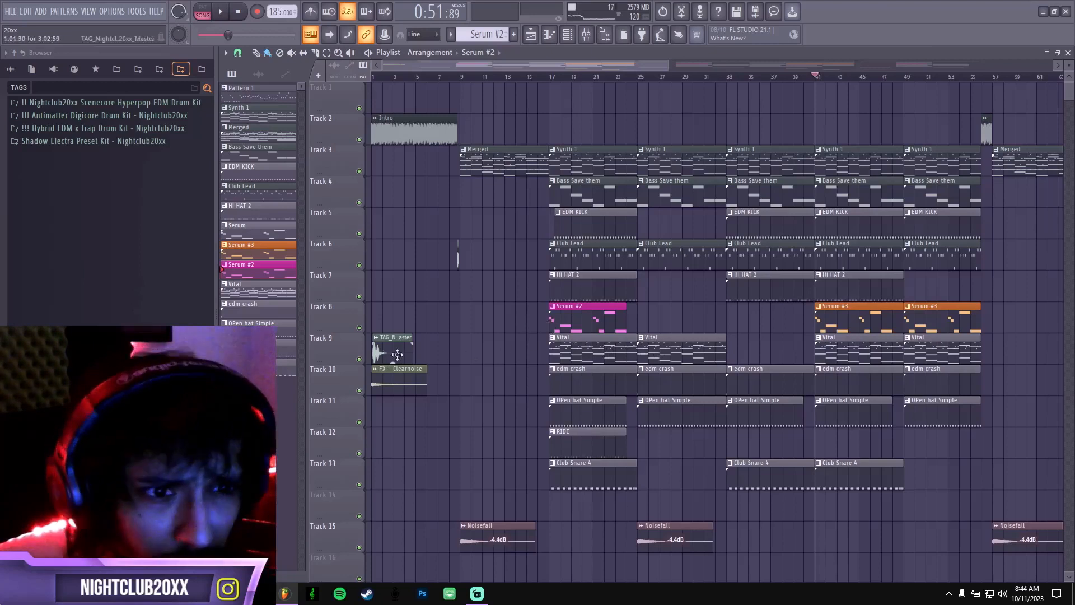
Solo Track 9 and play the Vital pattern from bar 17 with its notes shown in the piano roll.
ctrl+click(358, 359)
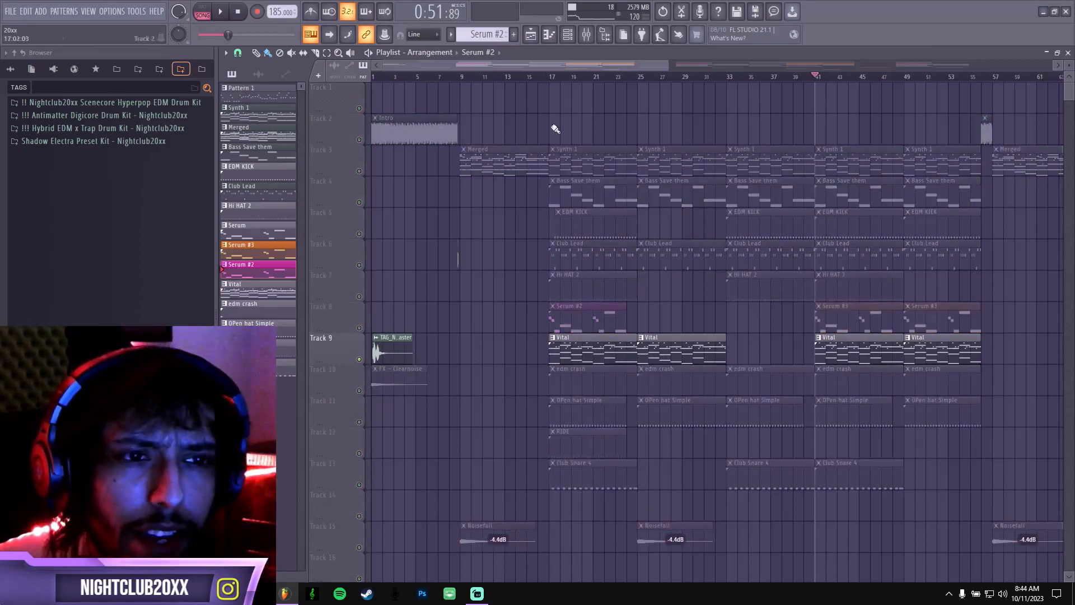
click(549, 77)
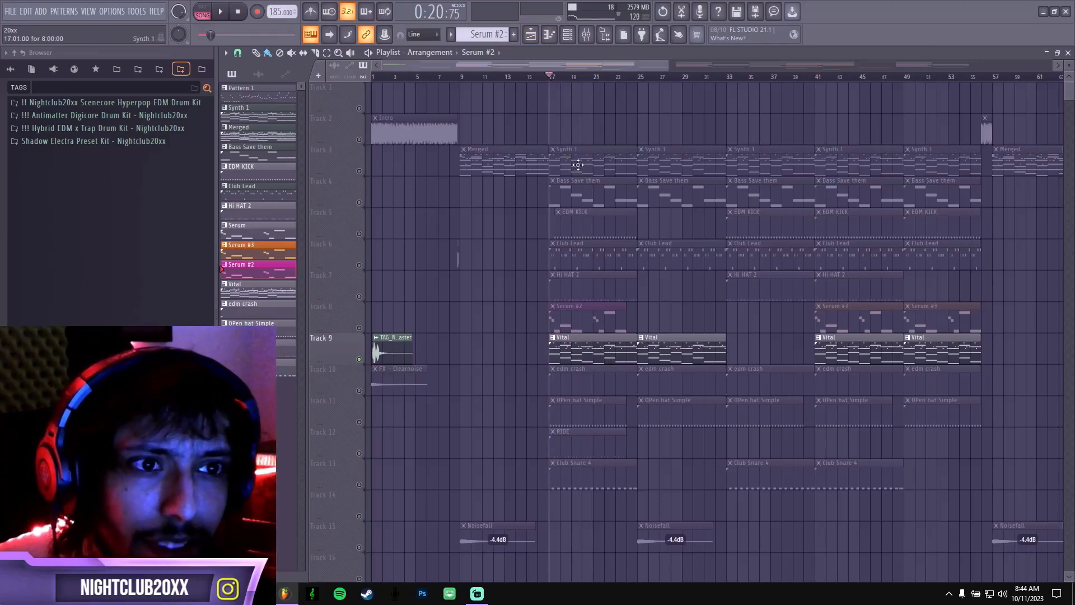
double_click(579, 356)
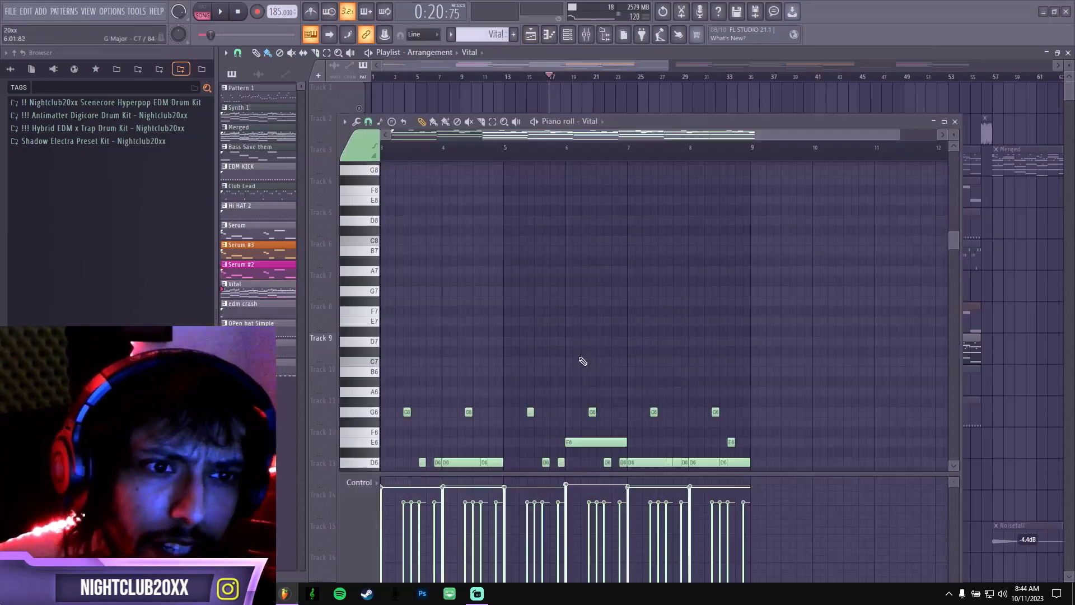
scroll(532, 258, down, 7)
key(space)
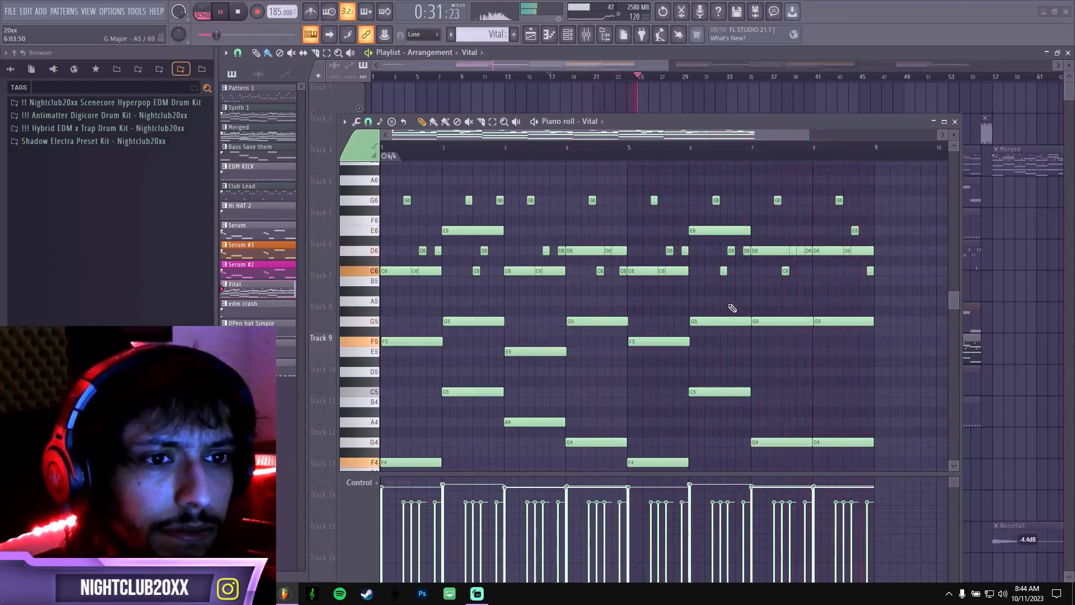
key(space)
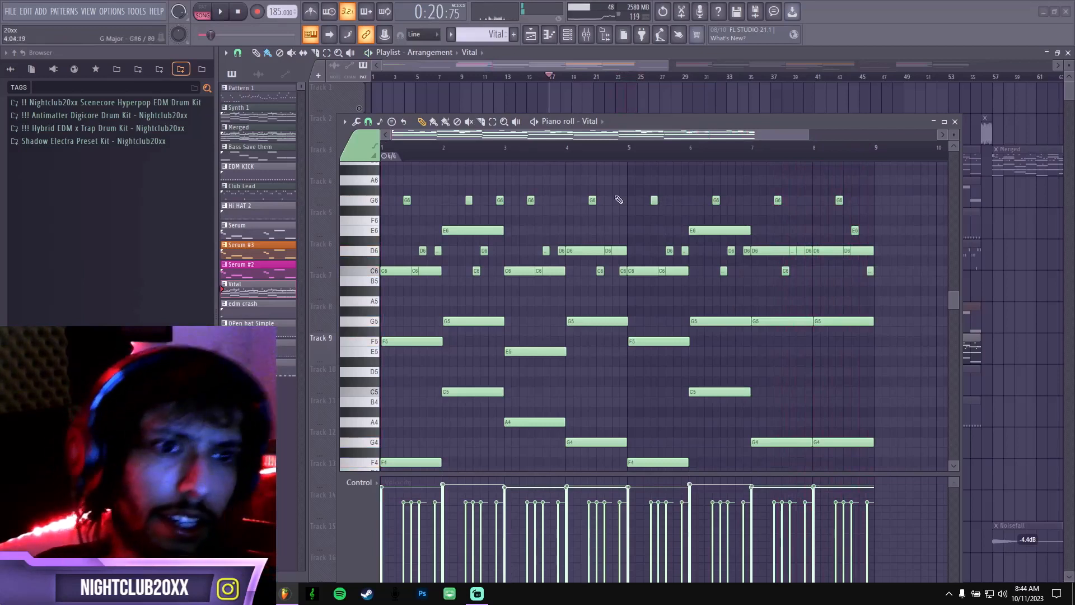
Delete the upper melody notes from C6 to G6 in the Vital pattern and play the remaining chords alone.
drag(894, 293, 390, 211)
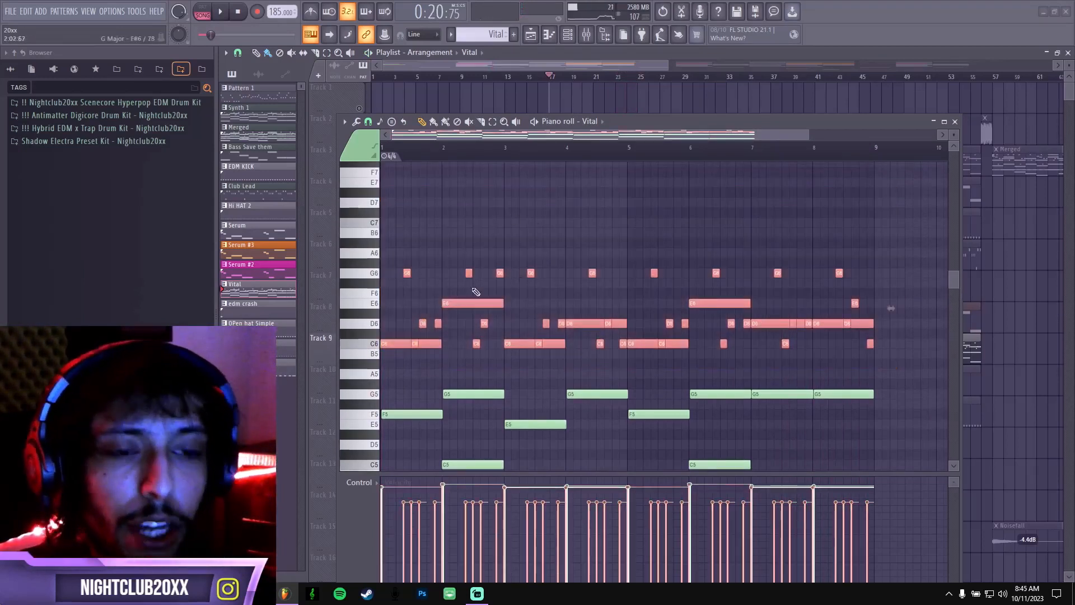
scroll(546, 269, down, 3)
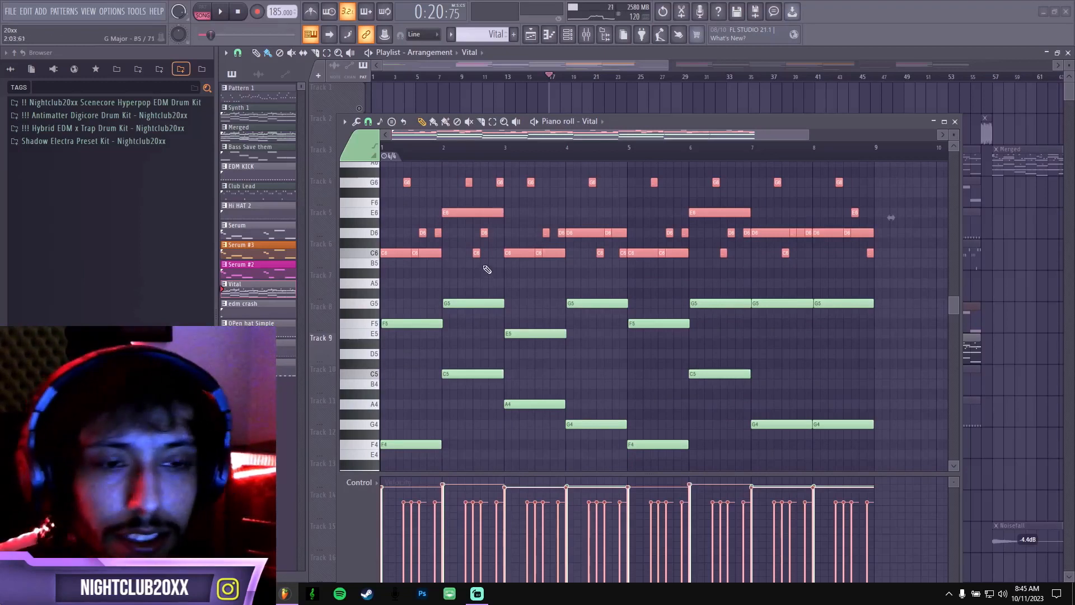
key(Delete)
scroll(507, 289, down, 4)
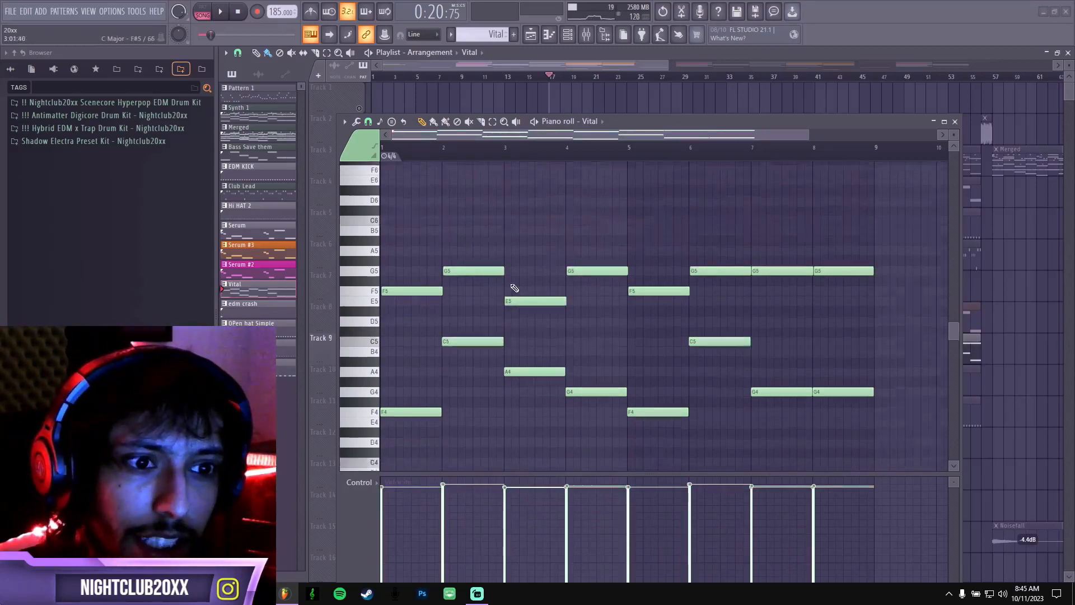
scroll(587, 269, up, 2)
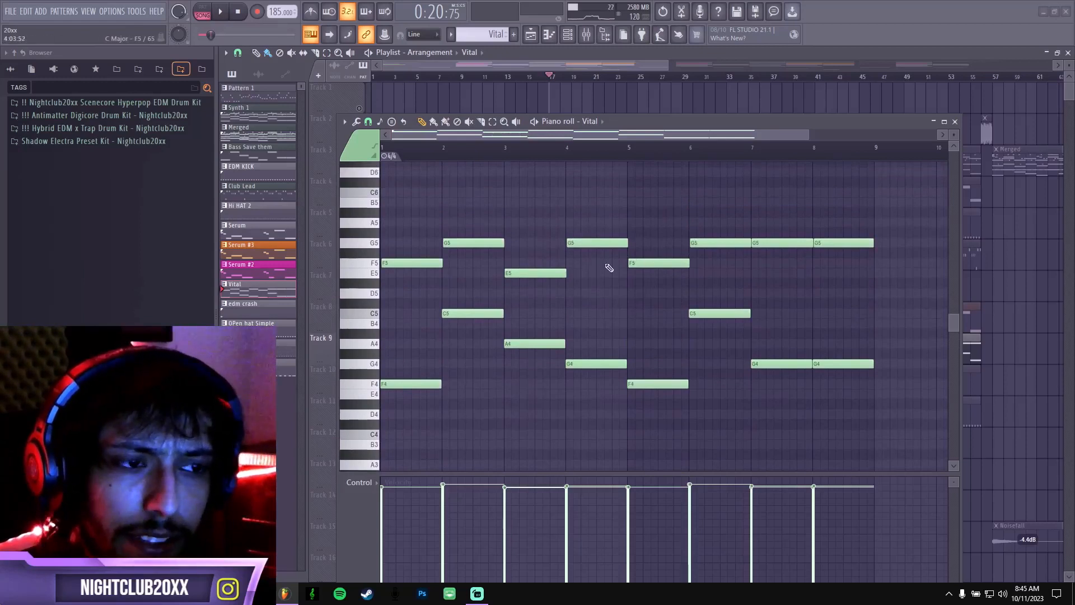
key(space)
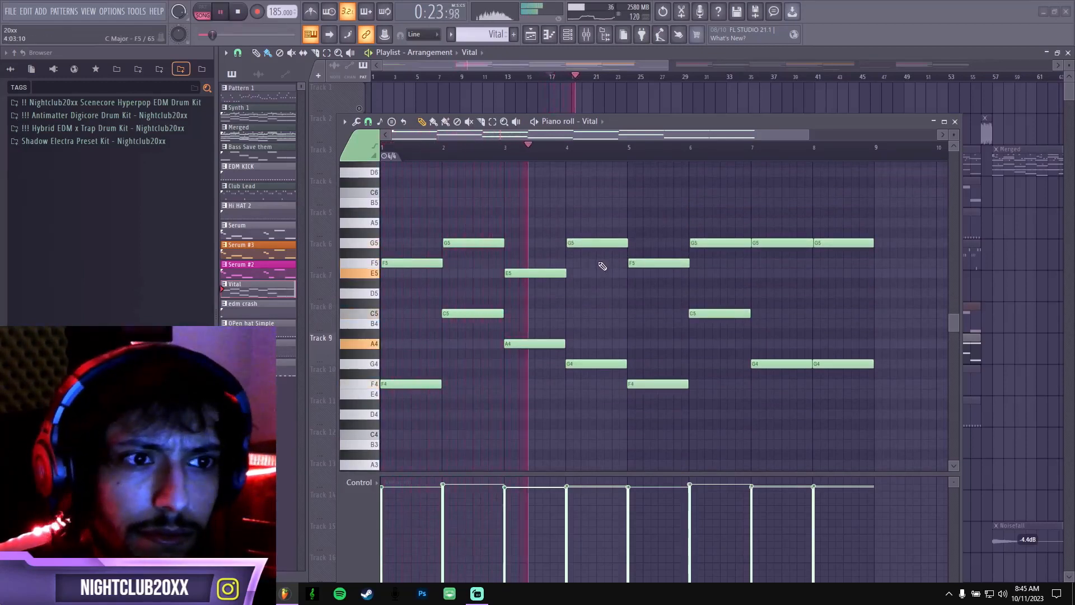
Undo the deletion of the Vital melody notes and stop playback.
key(ctrl+z)
key(space)
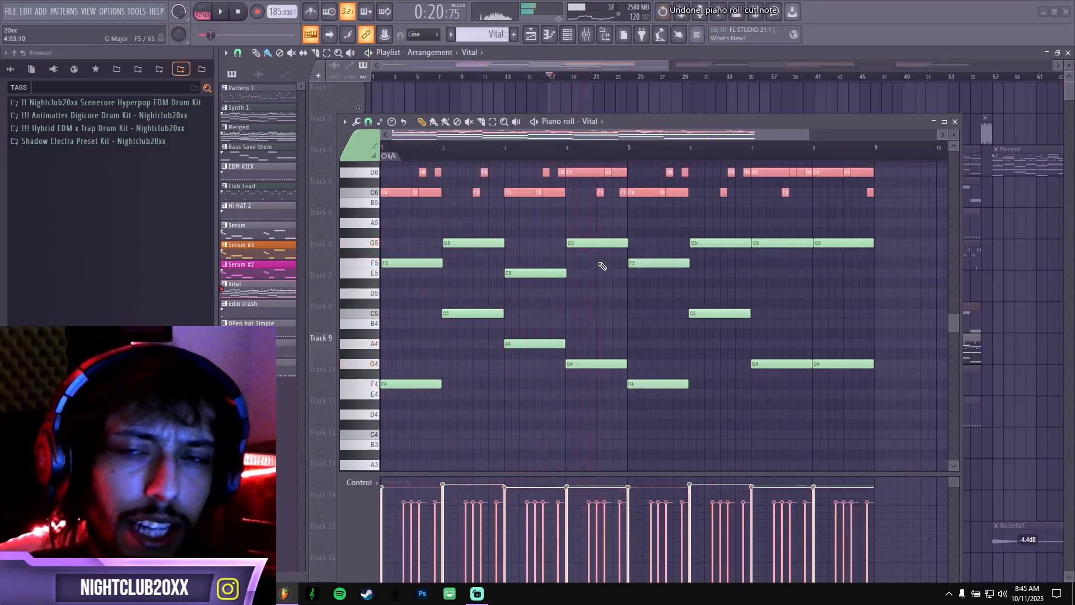
scroll(585, 255, up, 2)
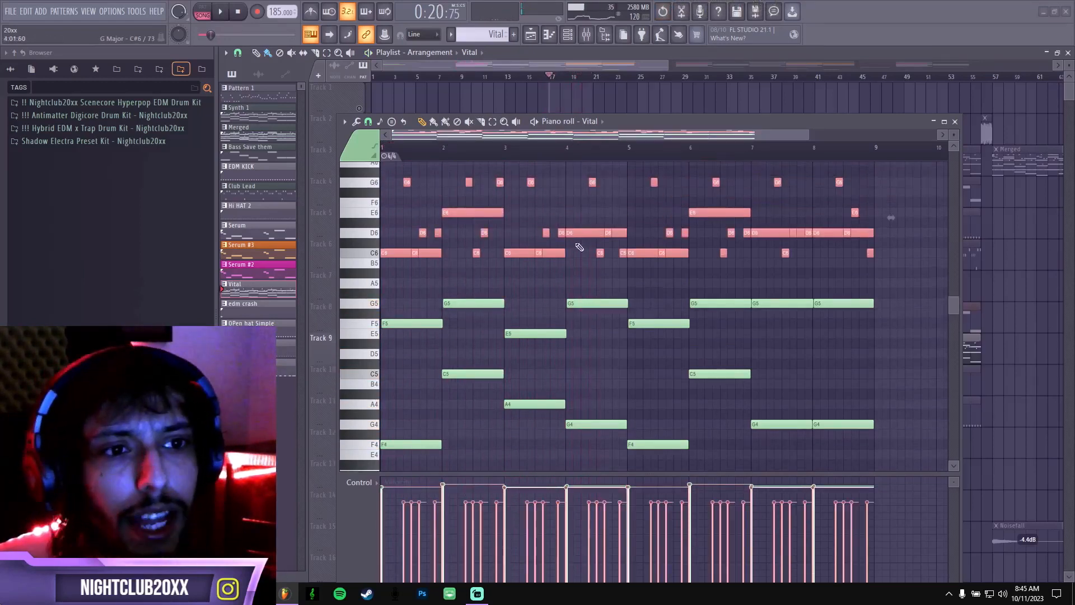
Close the Vital piano roll and return the playhead to the start of the arrangement at bar 1.
click(954, 122)
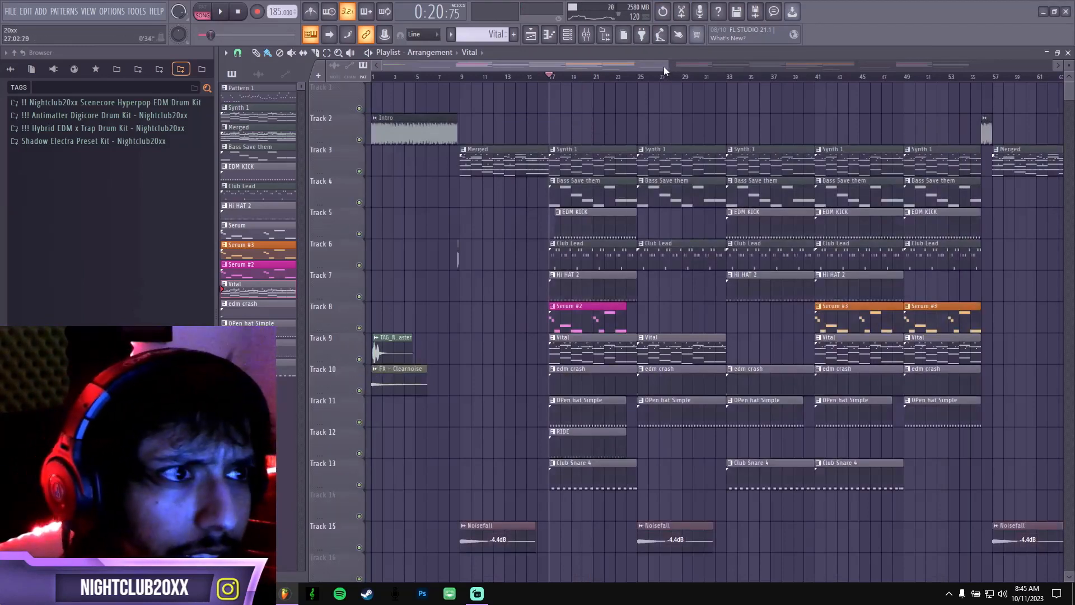
drag(669, 65, 711, 77)
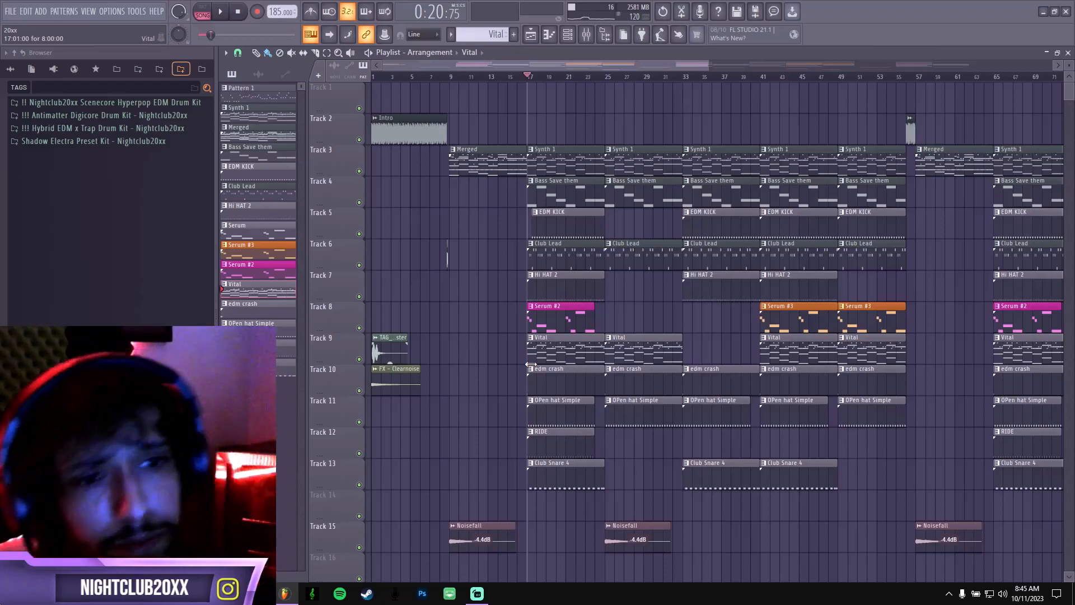
click(373, 76)
drag(415, 78, 457, 86)
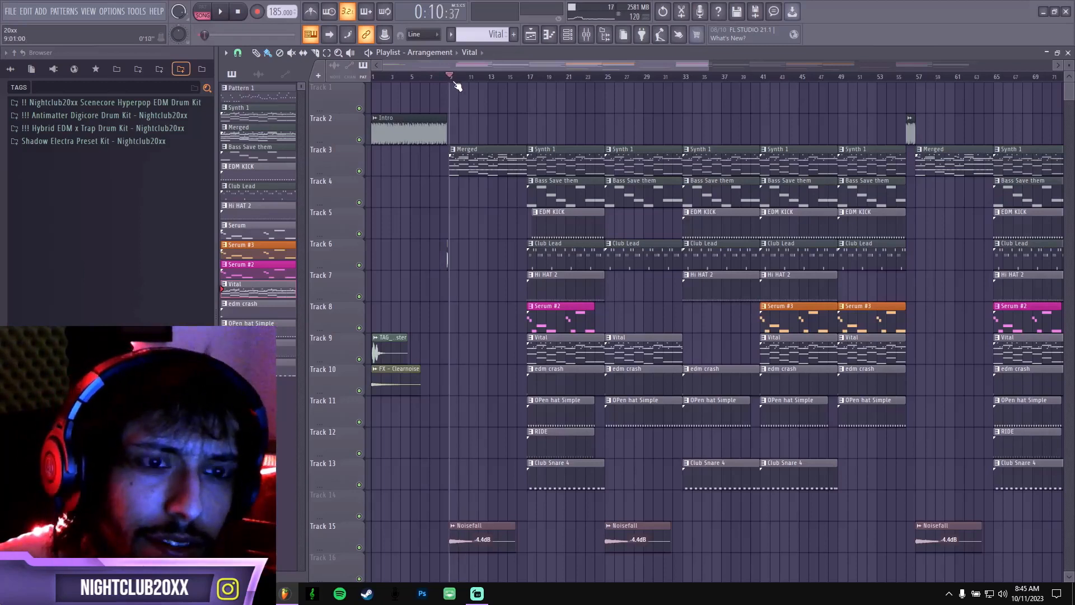
drag(457, 85, 374, 92)
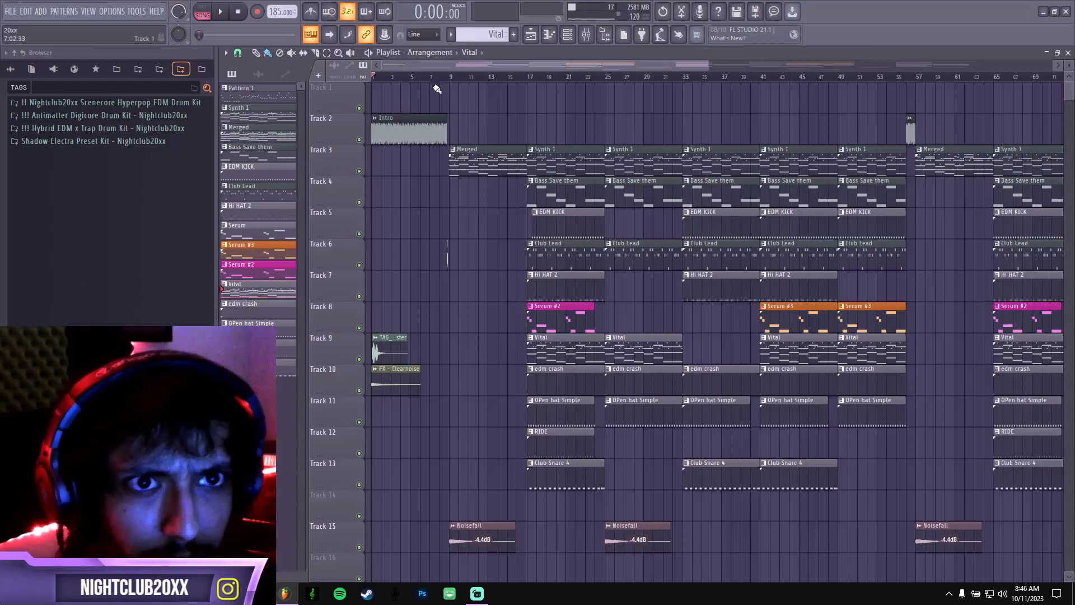
Check the Intro audio clip's settings, then solo Track 2 and play the clip from bar 1.
double_click(405, 126)
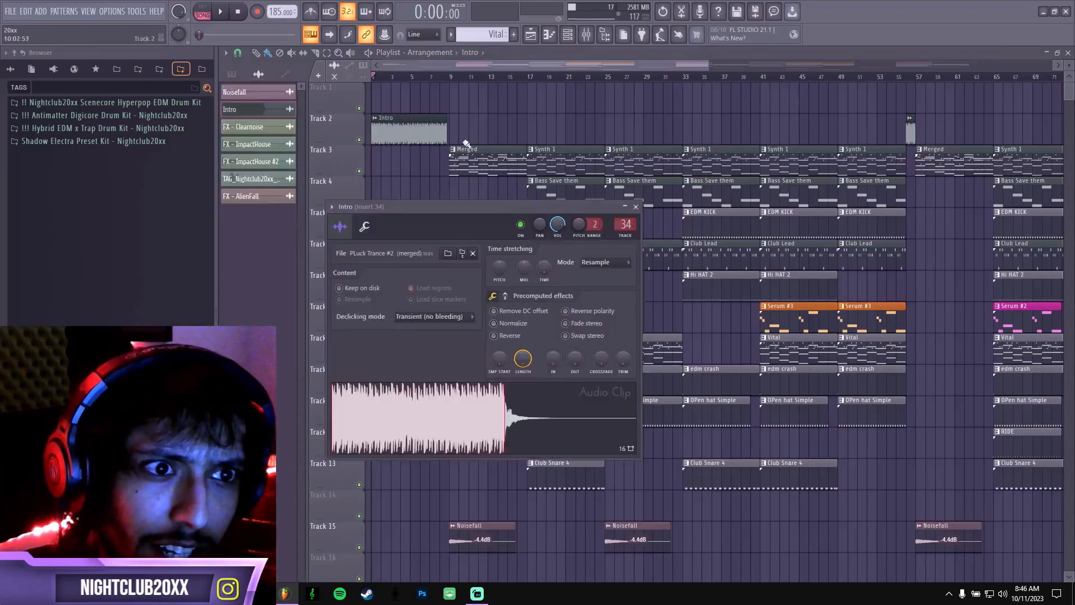
click(434, 64)
right_click(359, 140)
key(space)
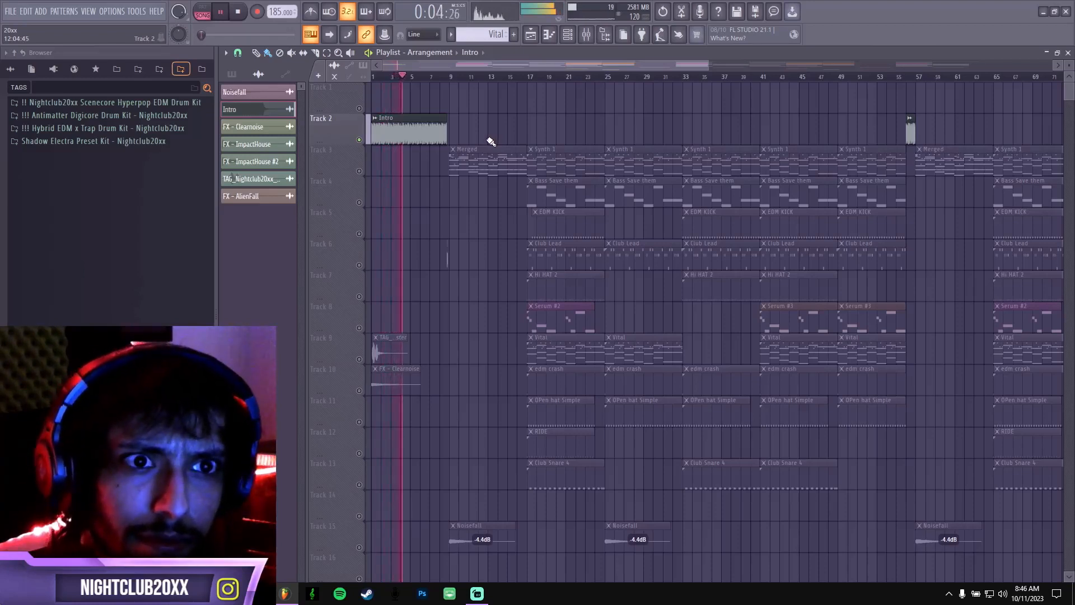
key(space)
Audition the Intro clip routed straight to the Master, and set its mixer track back to 34.
double_click(414, 126)
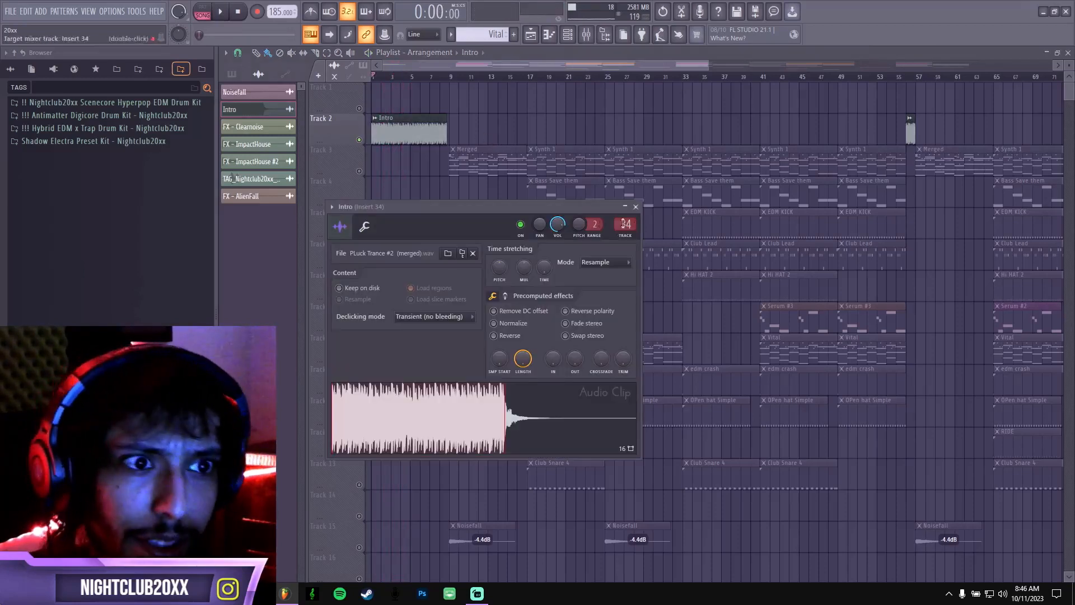
drag(626, 224, 625, 246)
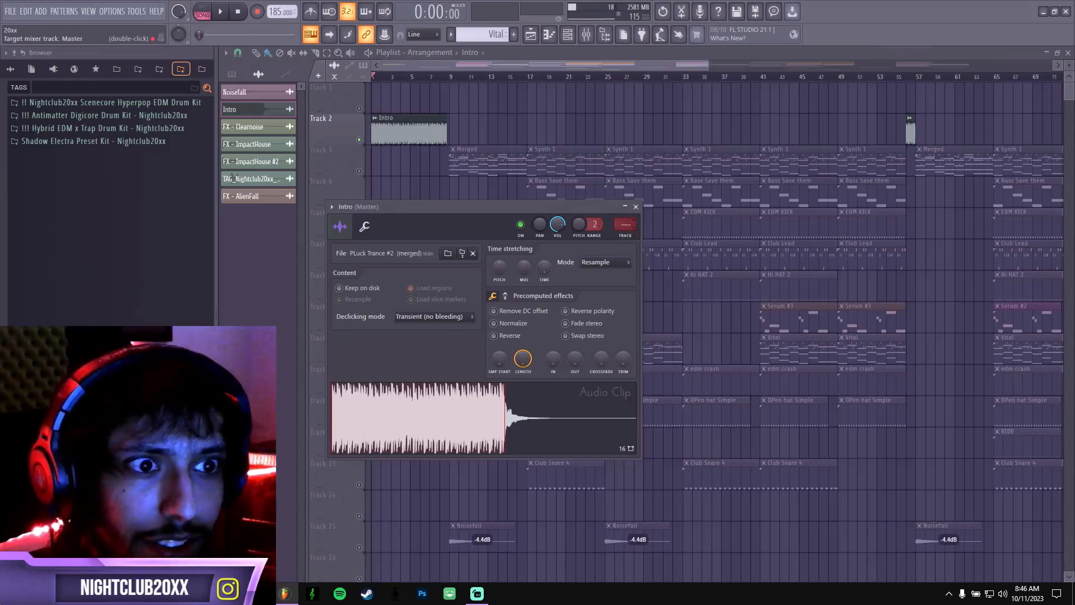
key(space)
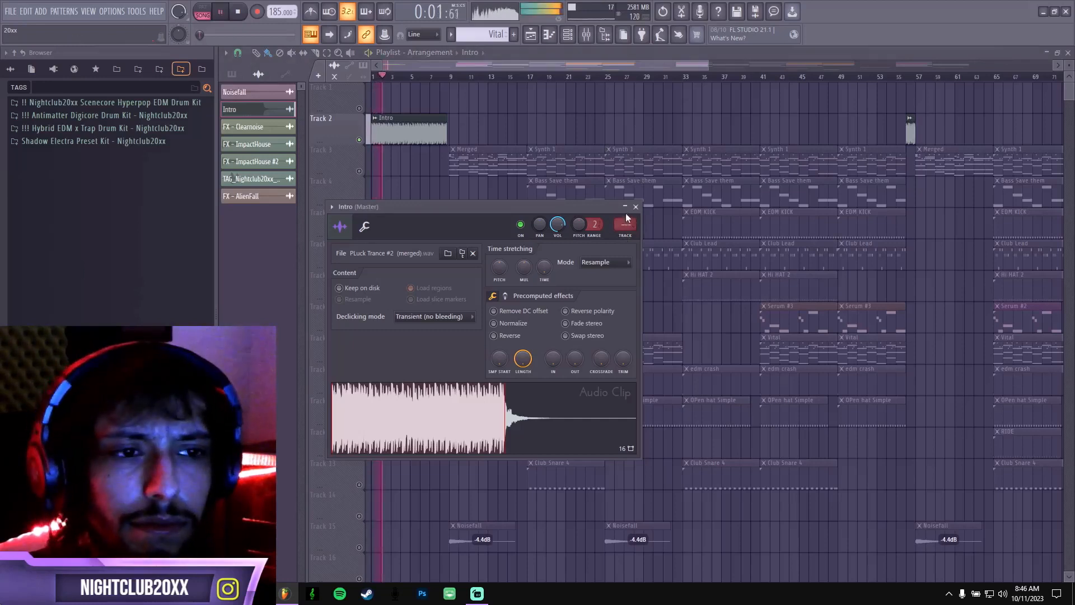
key(space)
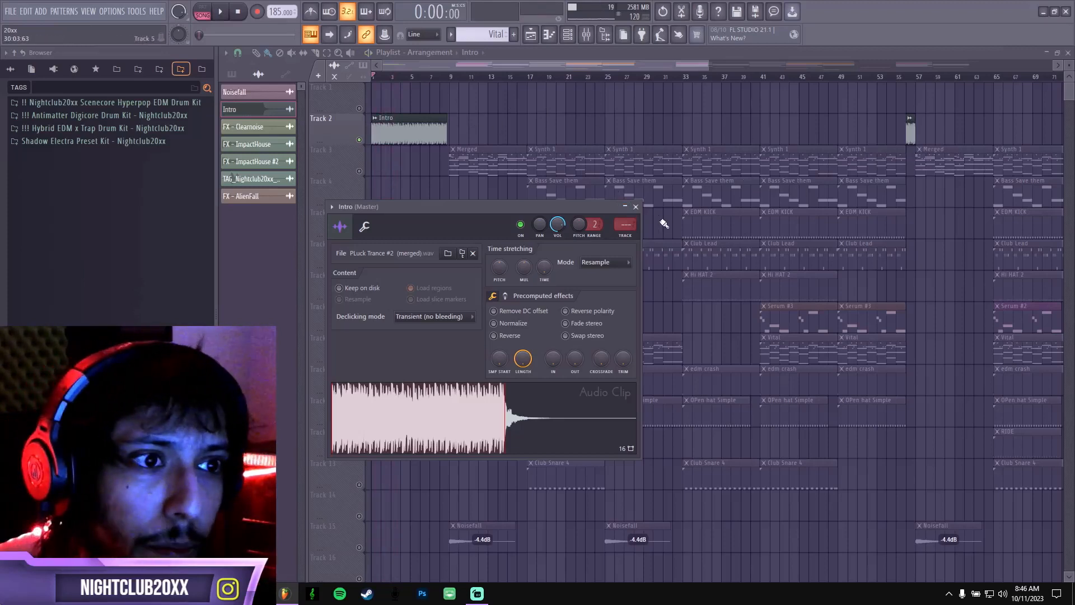
drag(633, 223, 634, 202)
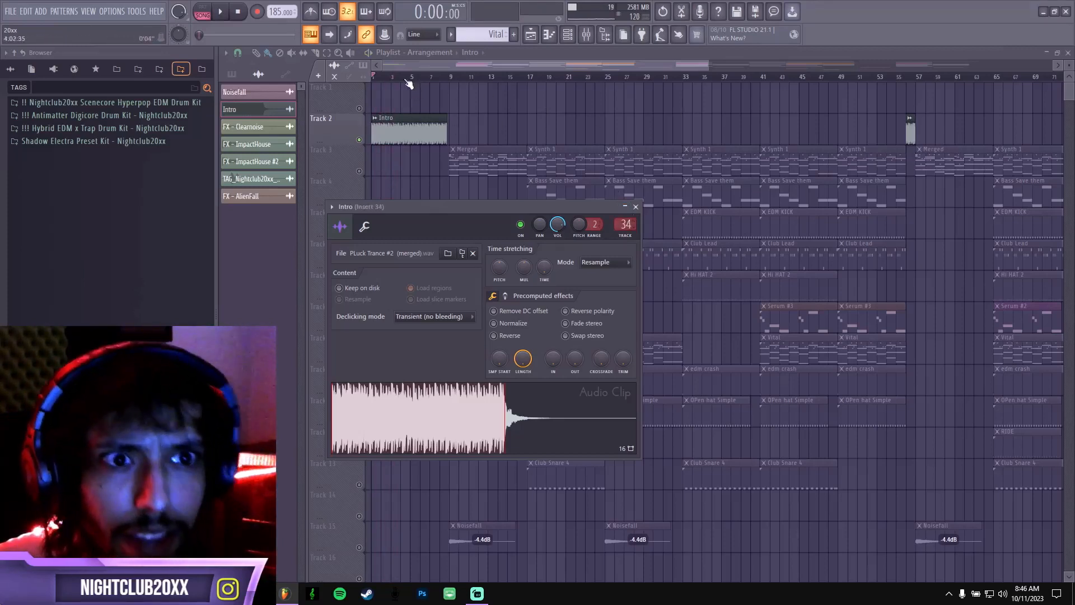
key(Escape)
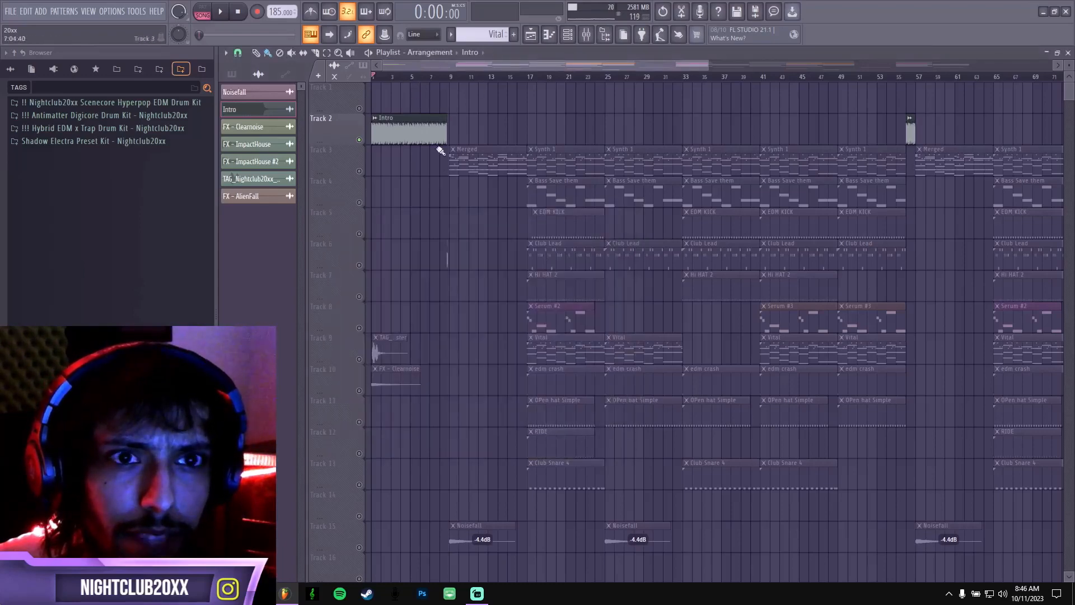
Take Track 2 out of solo and inspect the short Intro clip at bar 56.
scroll(533, 81, up, 4)
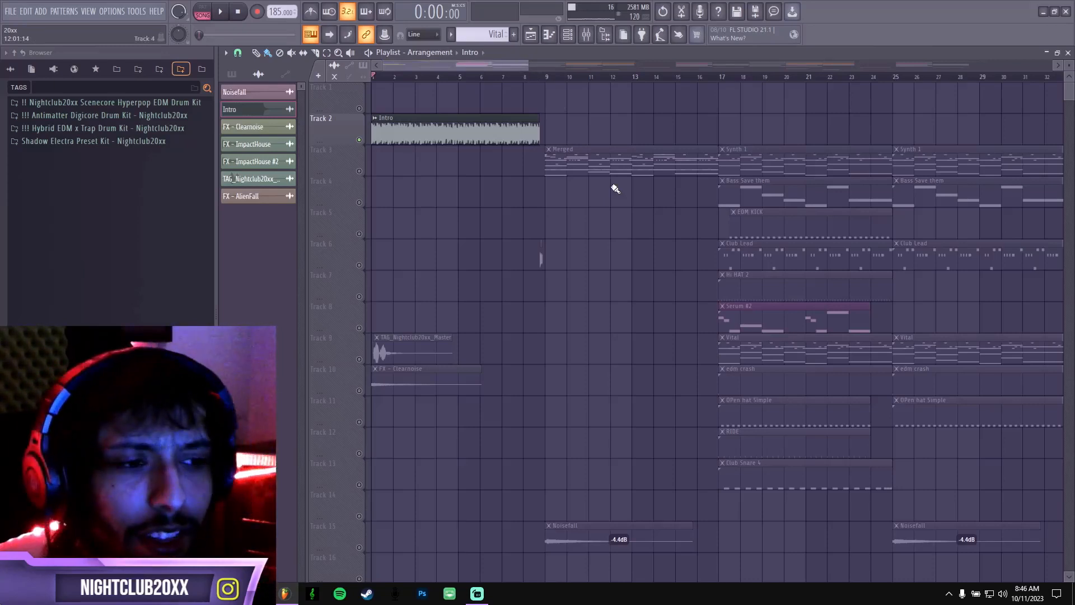
drag(525, 63, 579, 63)
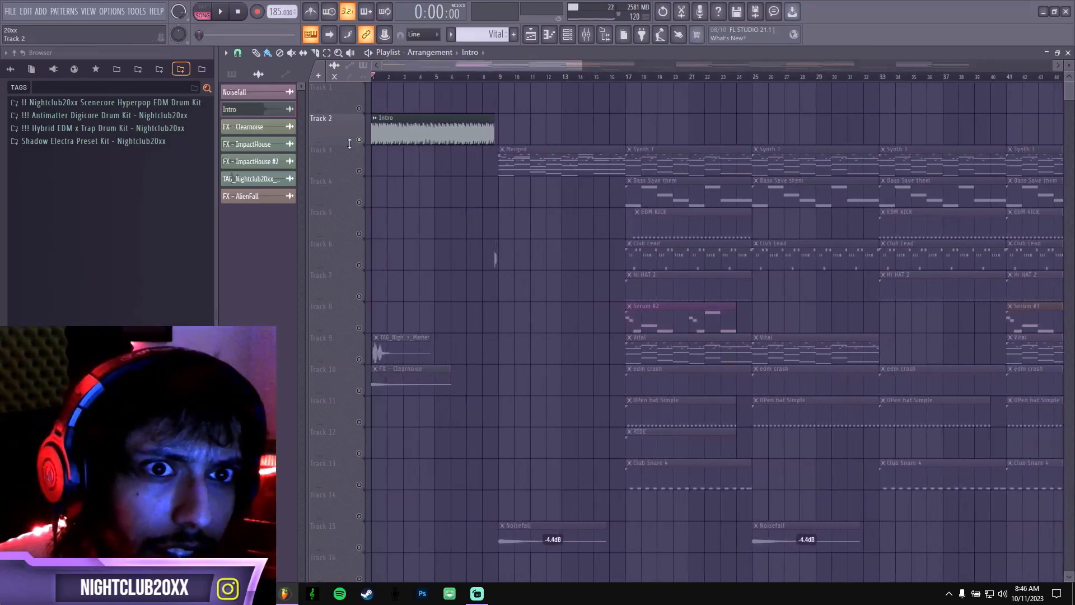
drag(459, 65, 599, 66)
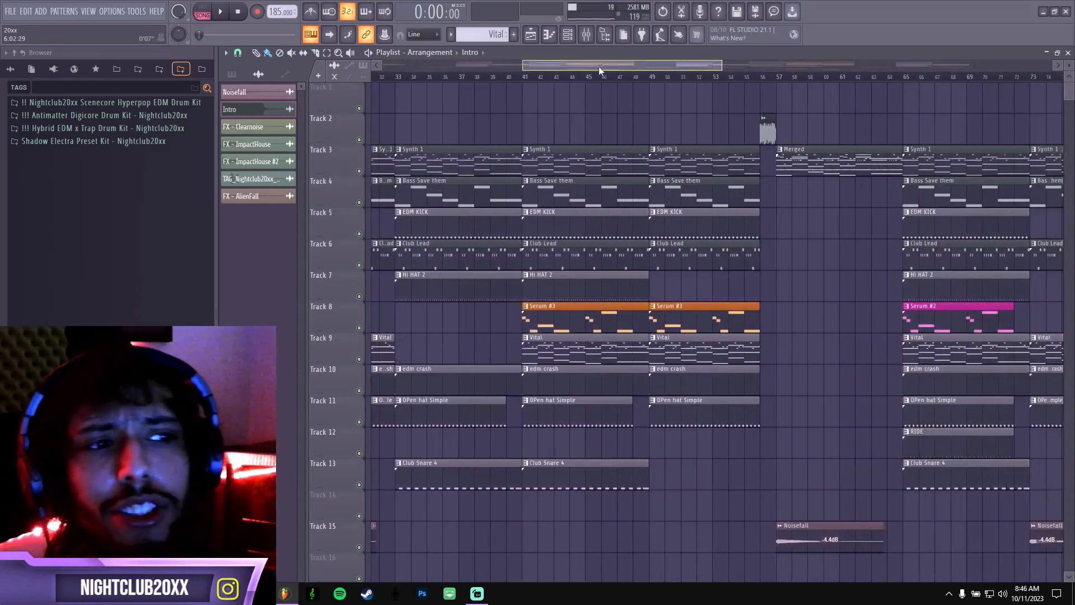
drag(599, 66, 642, 69)
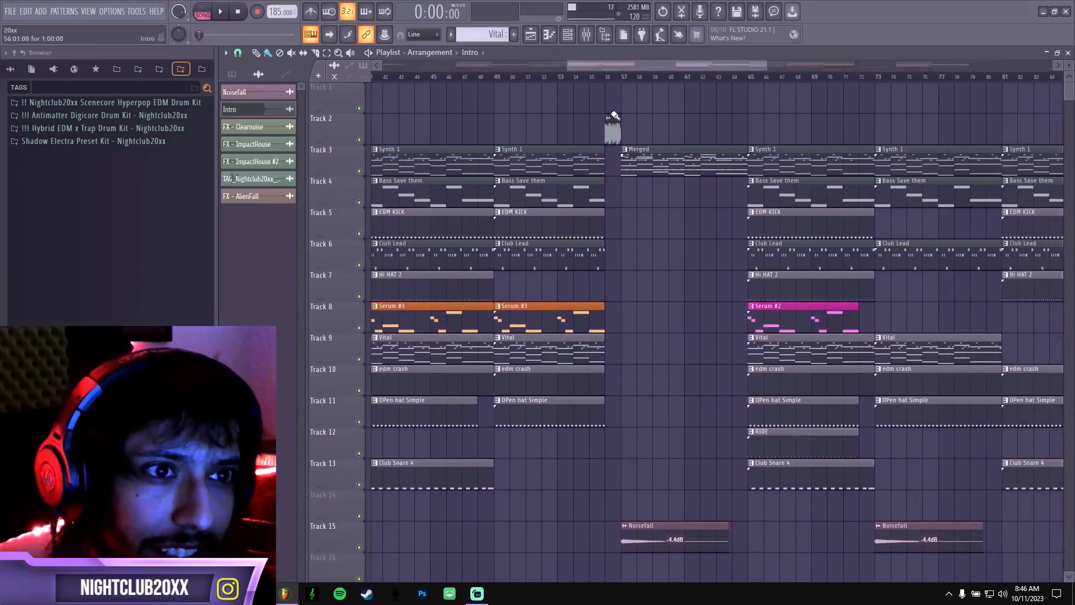
click(606, 77)
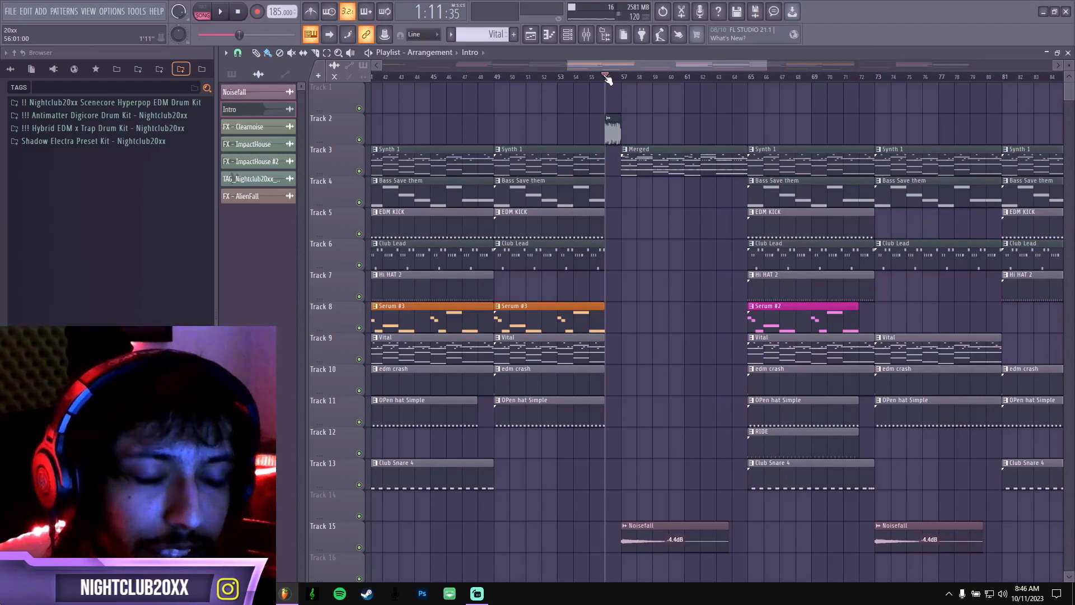
double_click(612, 135)
click(638, 210)
Play the full arrangement from bar 52 through the short Intro clip into the Merged section at bar 57.
click(560, 77)
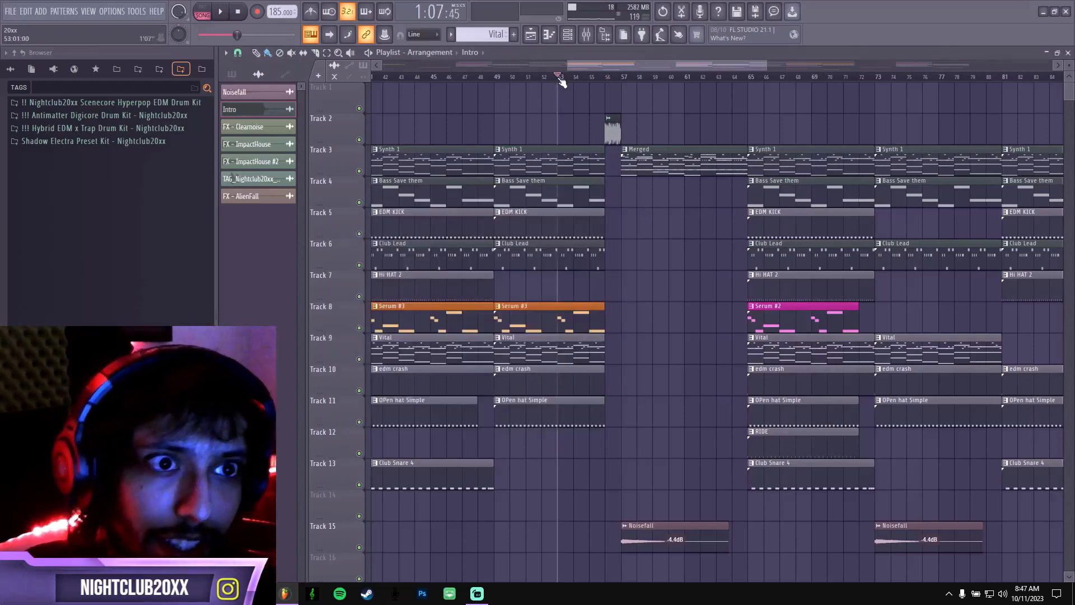
click(542, 78)
key(space)
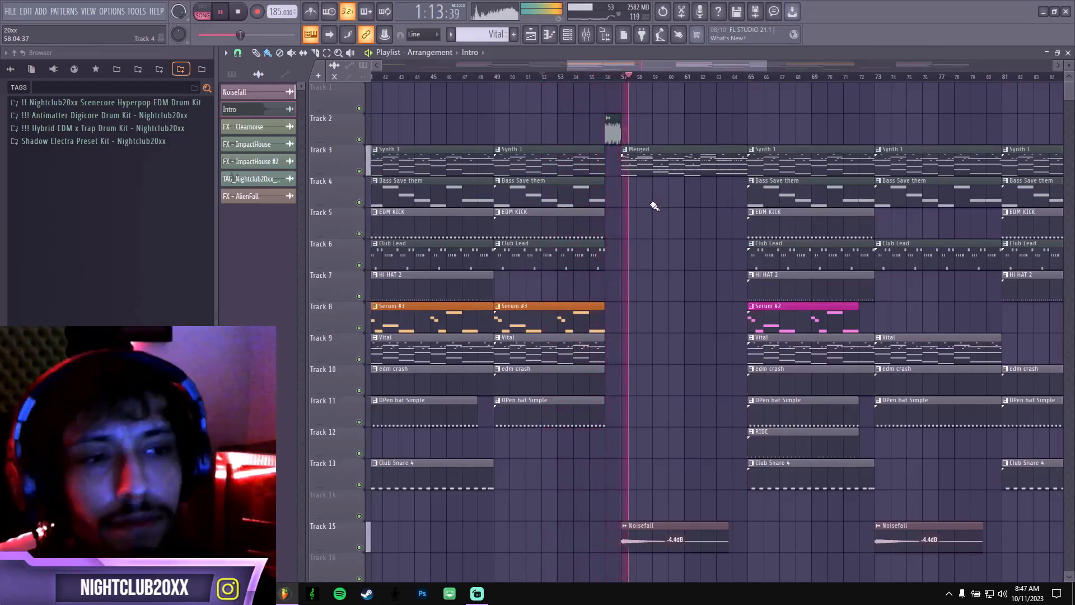
key(space)
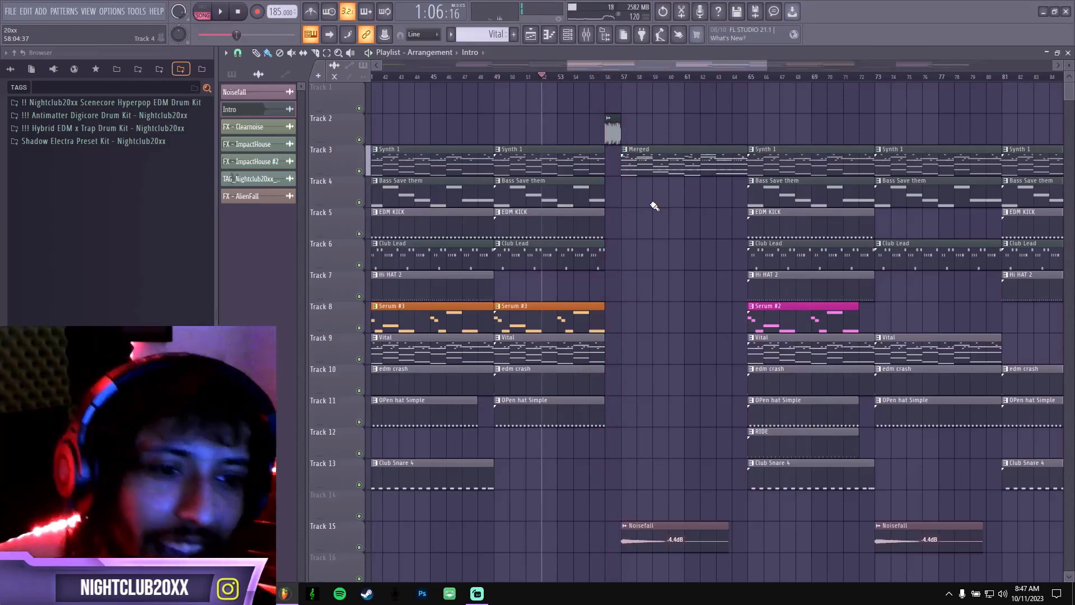
Place the playhead at bar 17, where the first drop's Synth 1 pattern begins.
drag(566, 65, 424, 65)
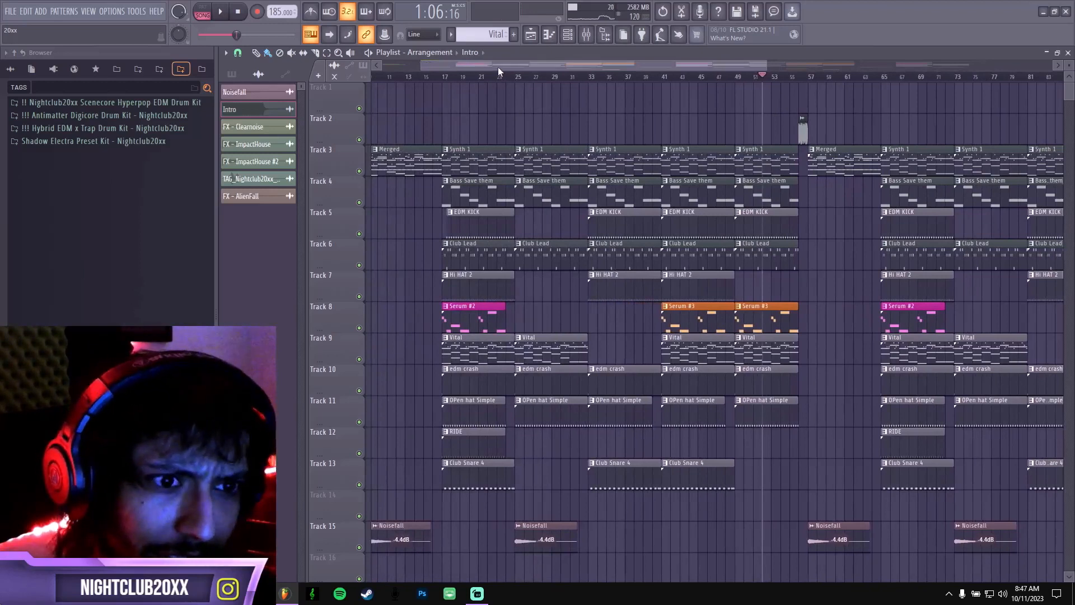
drag(490, 65, 452, 65)
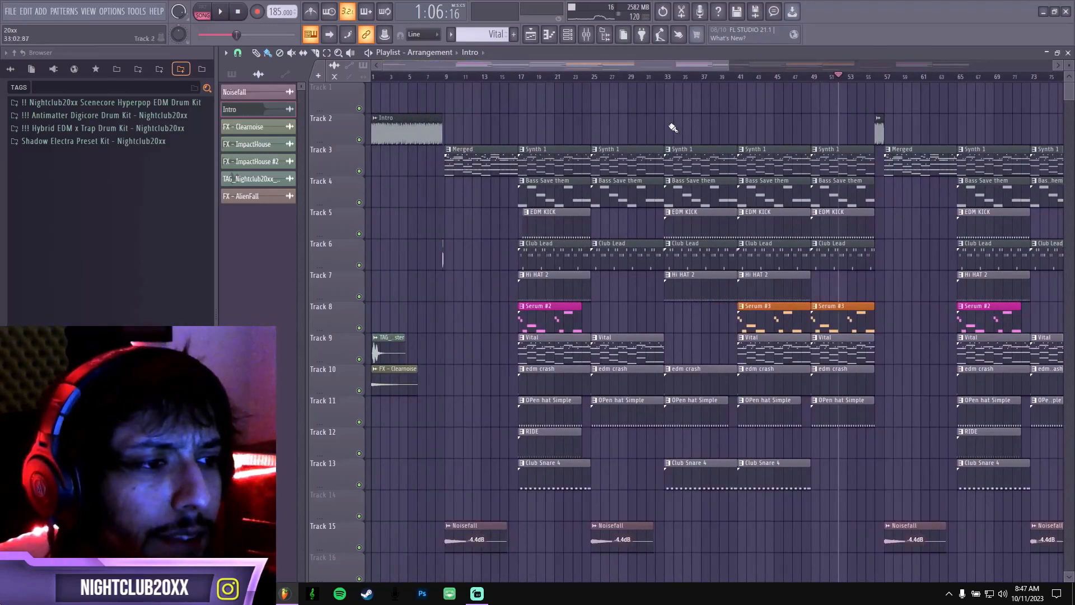
click(521, 76)
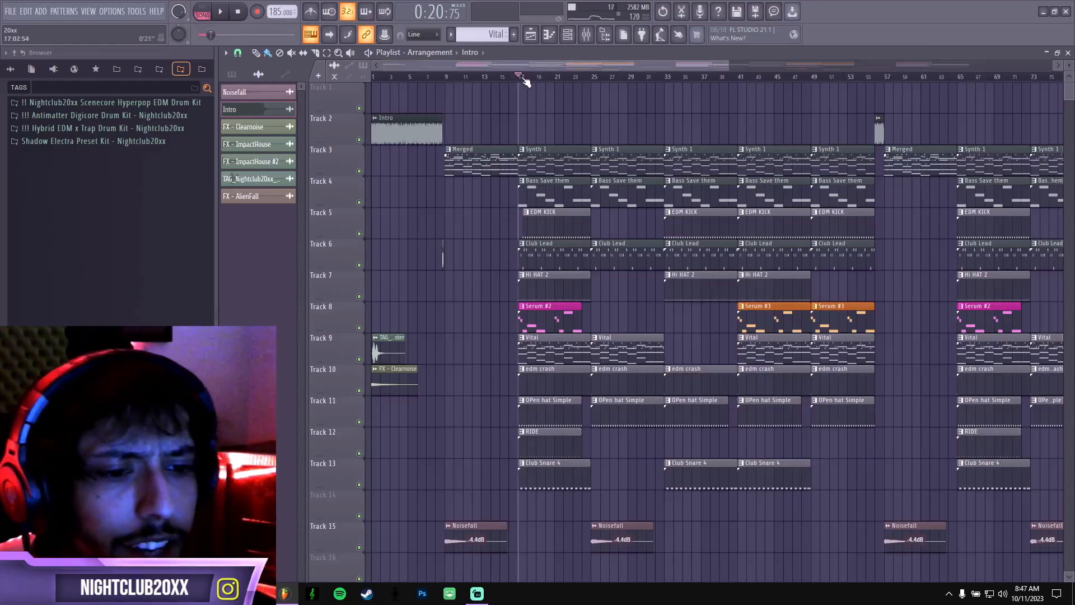